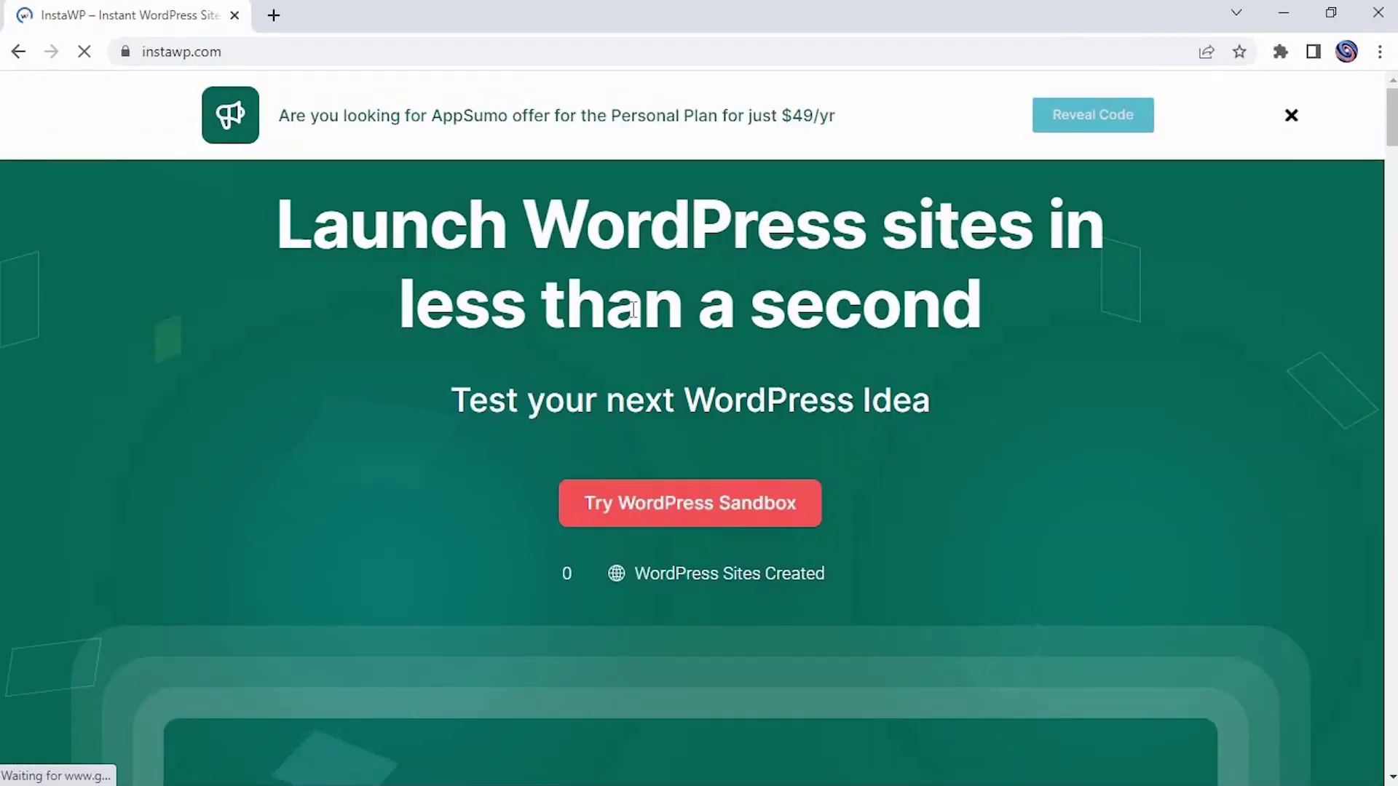
Dismiss the AppSumo banner and create a new temporary InstaWP site (WP 6.0.1, PHP 7.4).
{"action": "left_click", "coordinate": [1291, 118]}
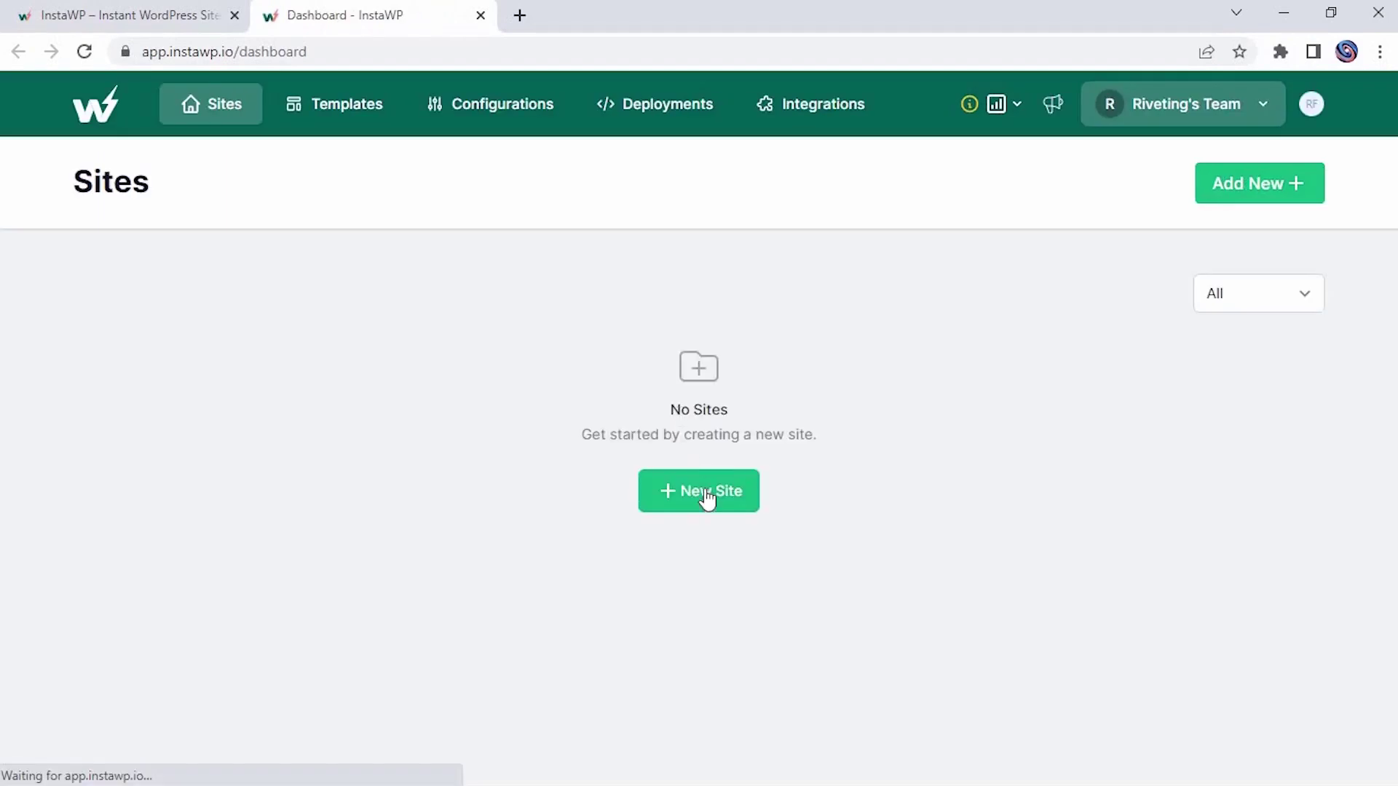
{"action": "left_click", "coordinate": [707, 500]}
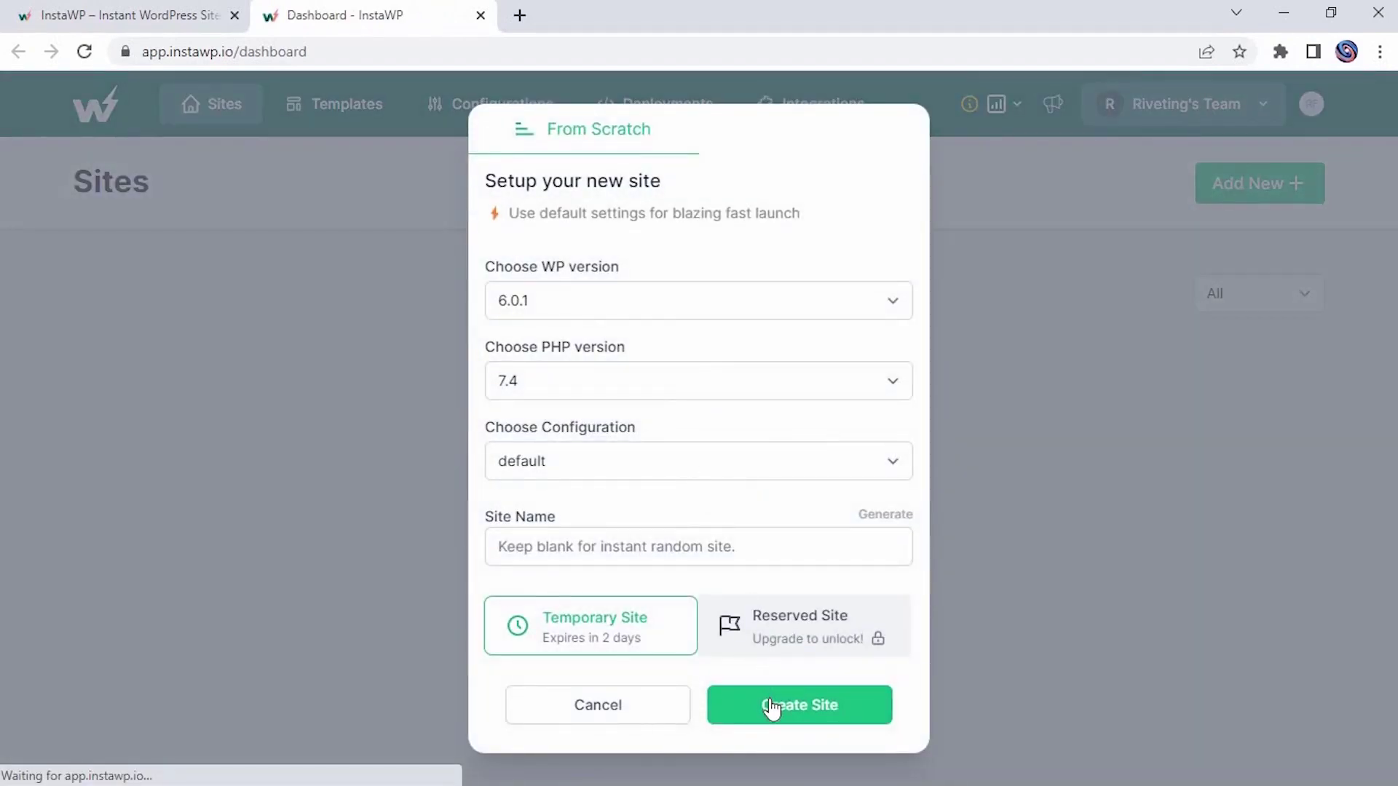
{"action": "left_click", "coordinate": [772, 706]}
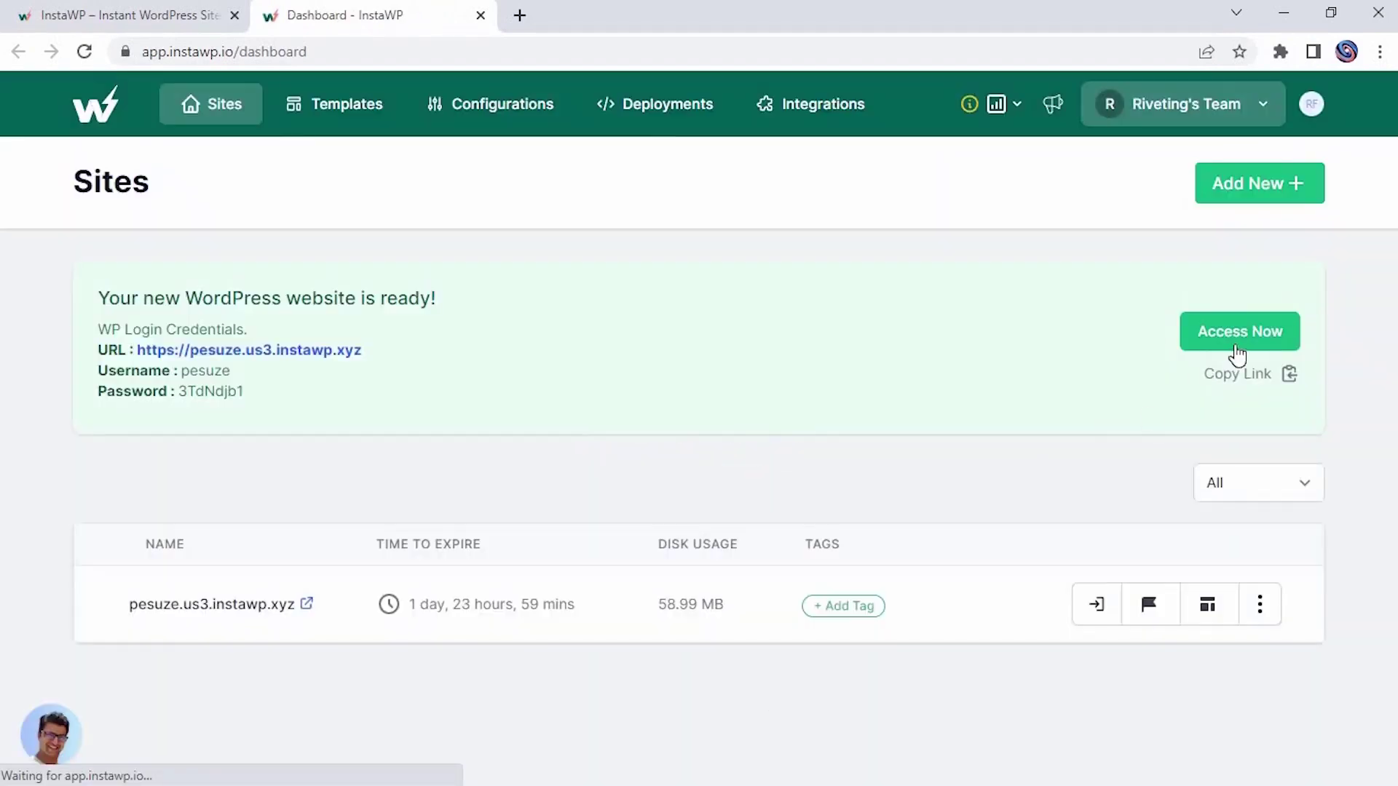
Open the new WordPress site and go to QSM's Quizzes & Surveys list.
{"action": "left_click", "coordinate": [1238, 355]}
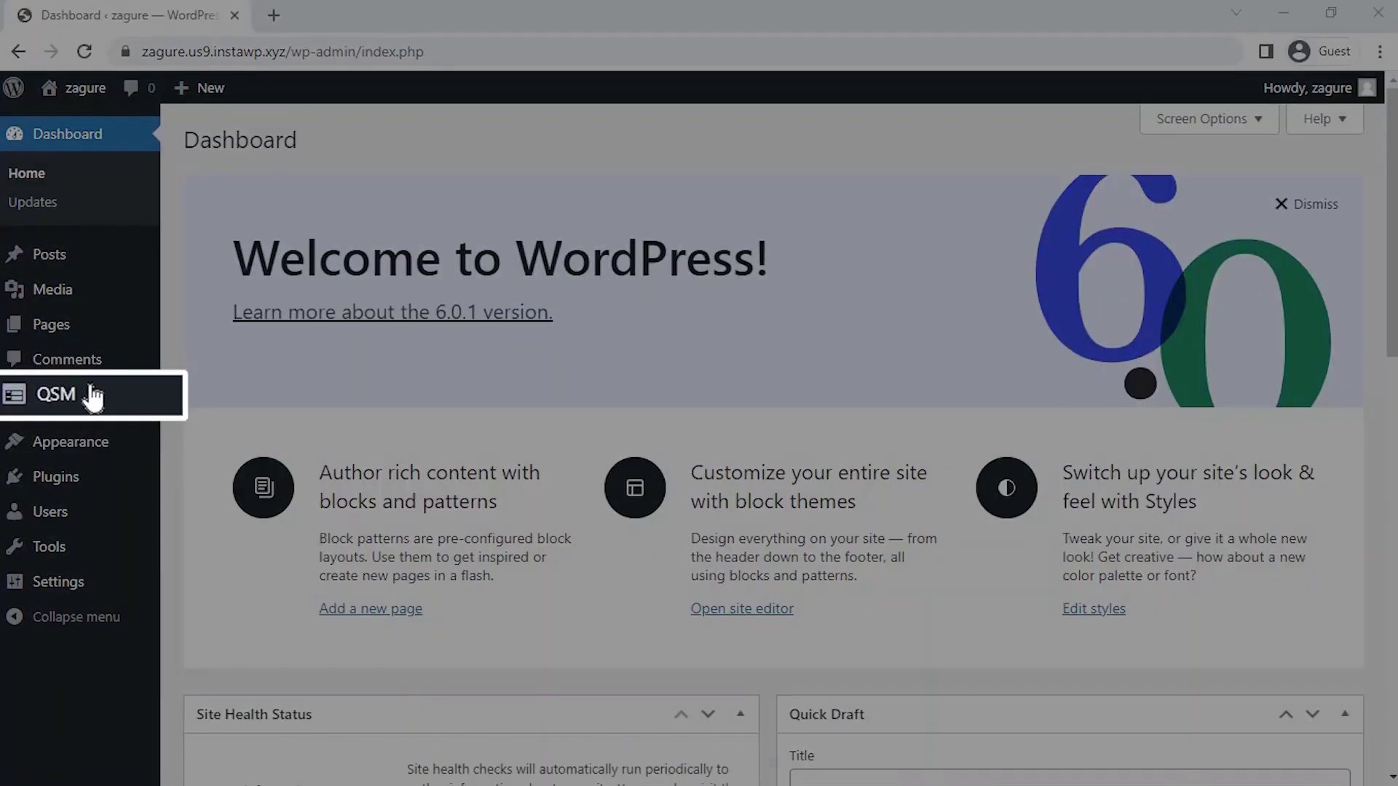
{"action": "mouse_move", "coordinate": [84, 393]}
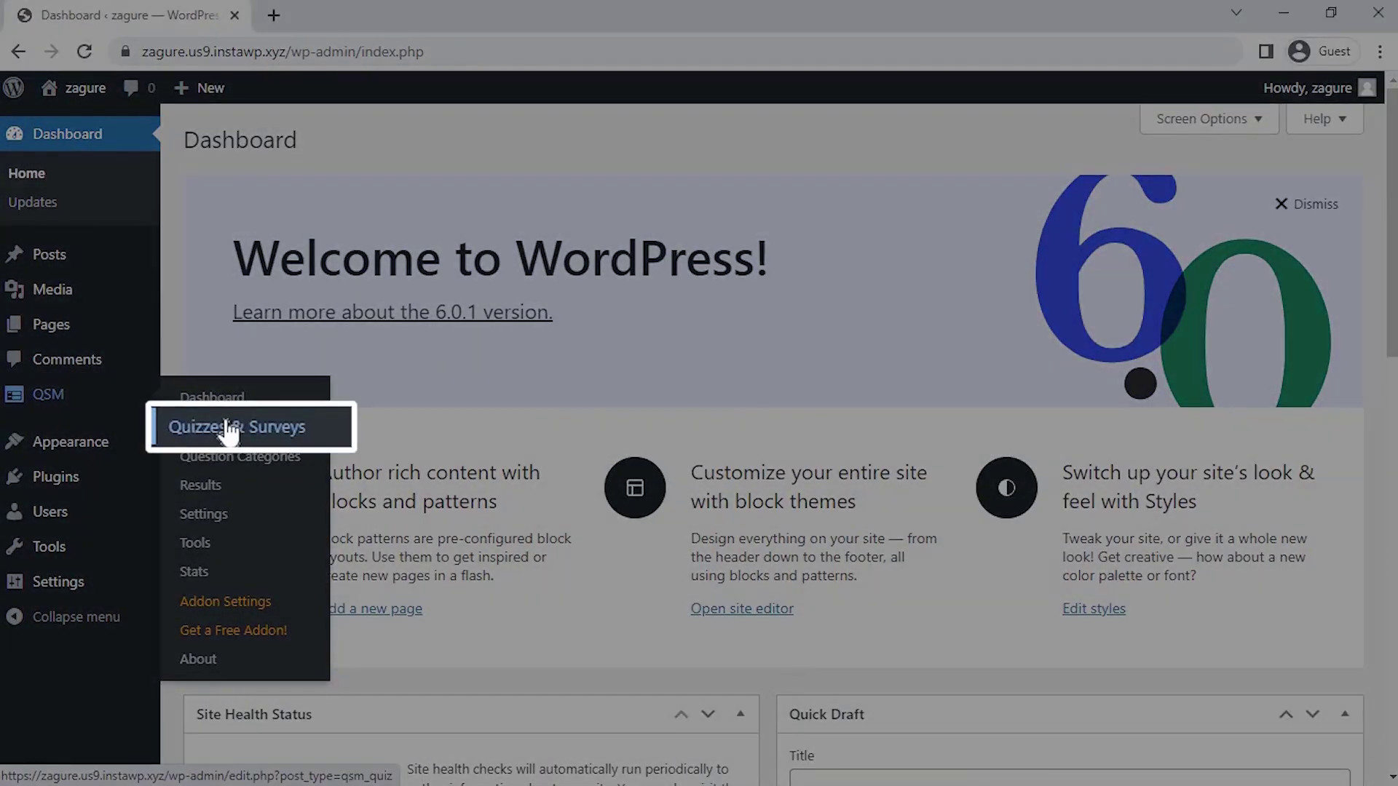
{"action": "left_click", "coordinate": [228, 429]}
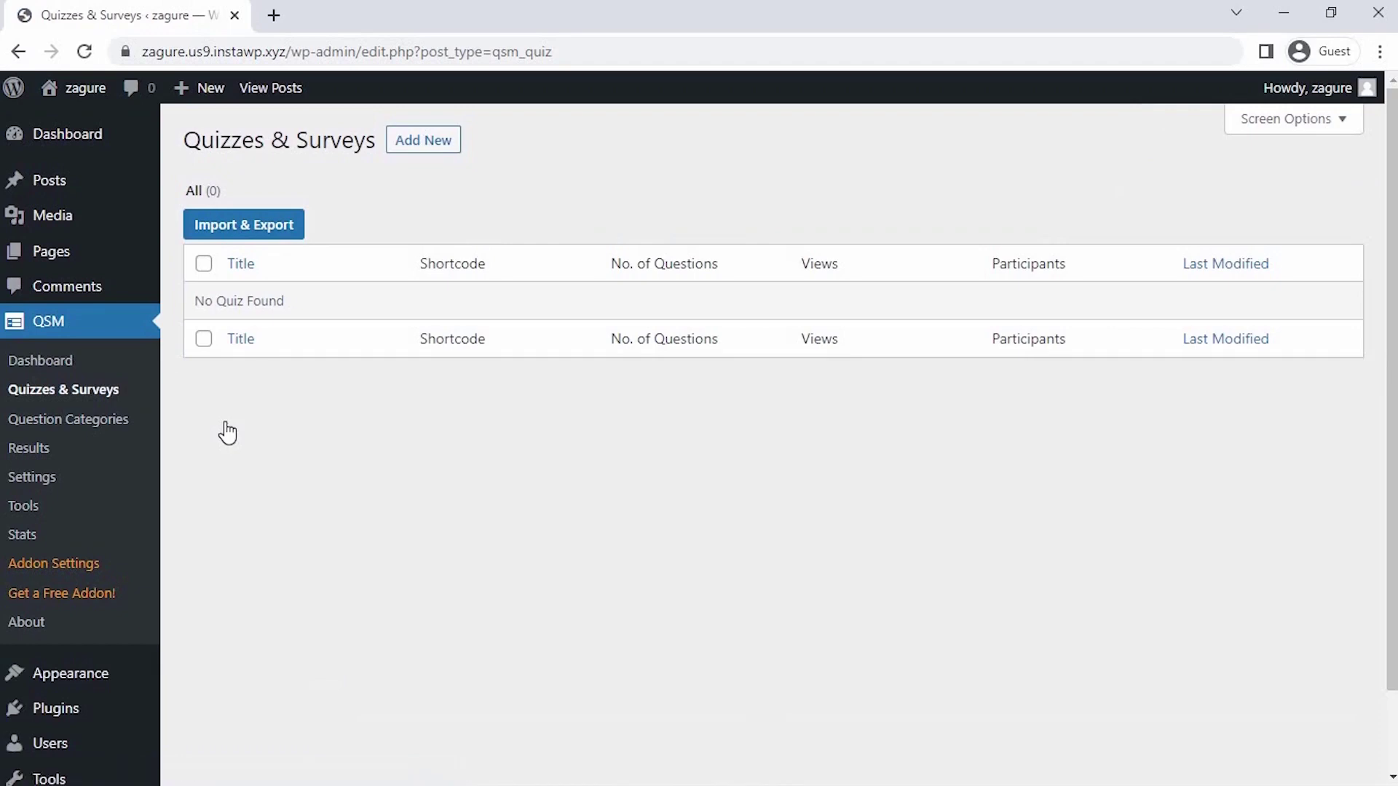
Start a new quiz with the Default Theme and continue to its settings.
{"action": "left_click", "coordinate": [404, 142]}
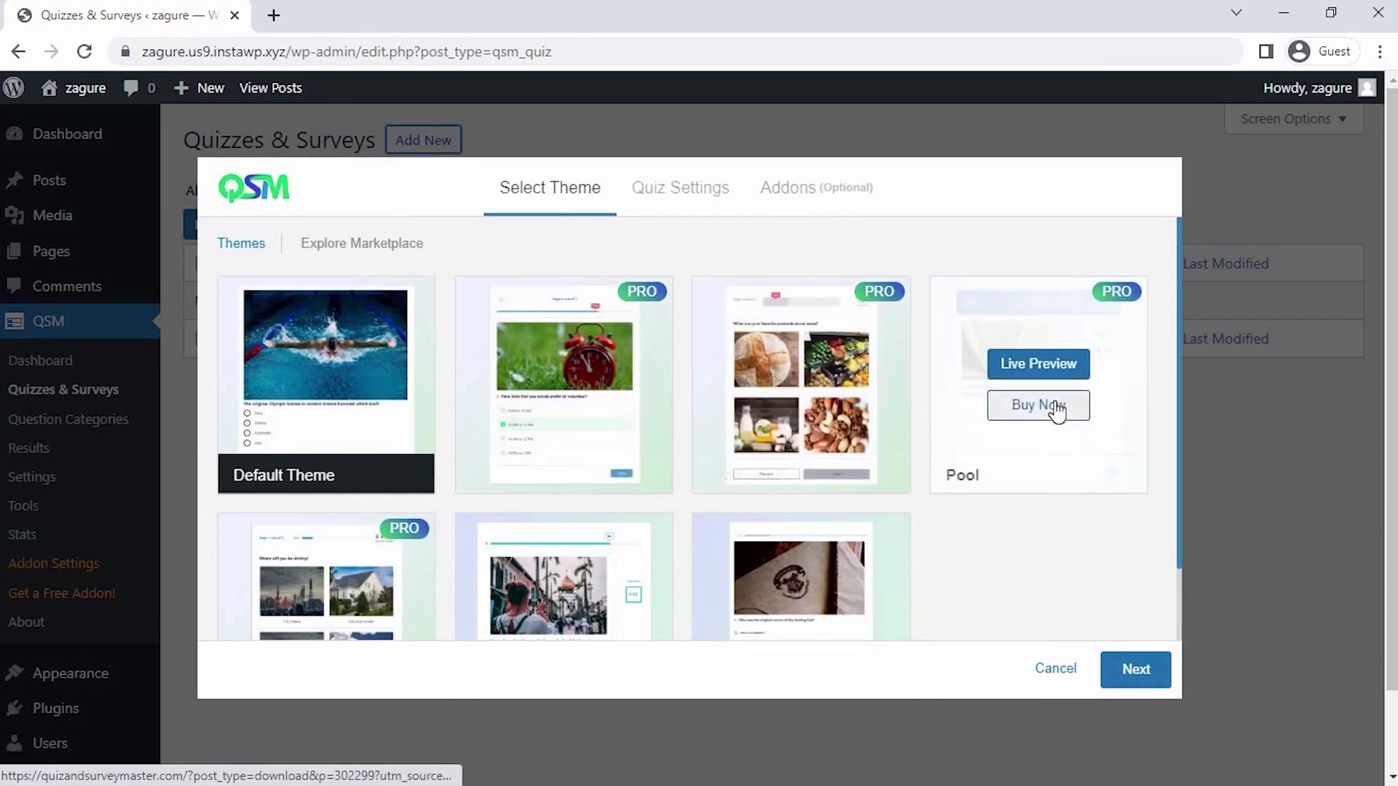
{"action": "scroll", "coordinate": [1056, 411], "scroll_direction": "down", "scroll_amount": 2}
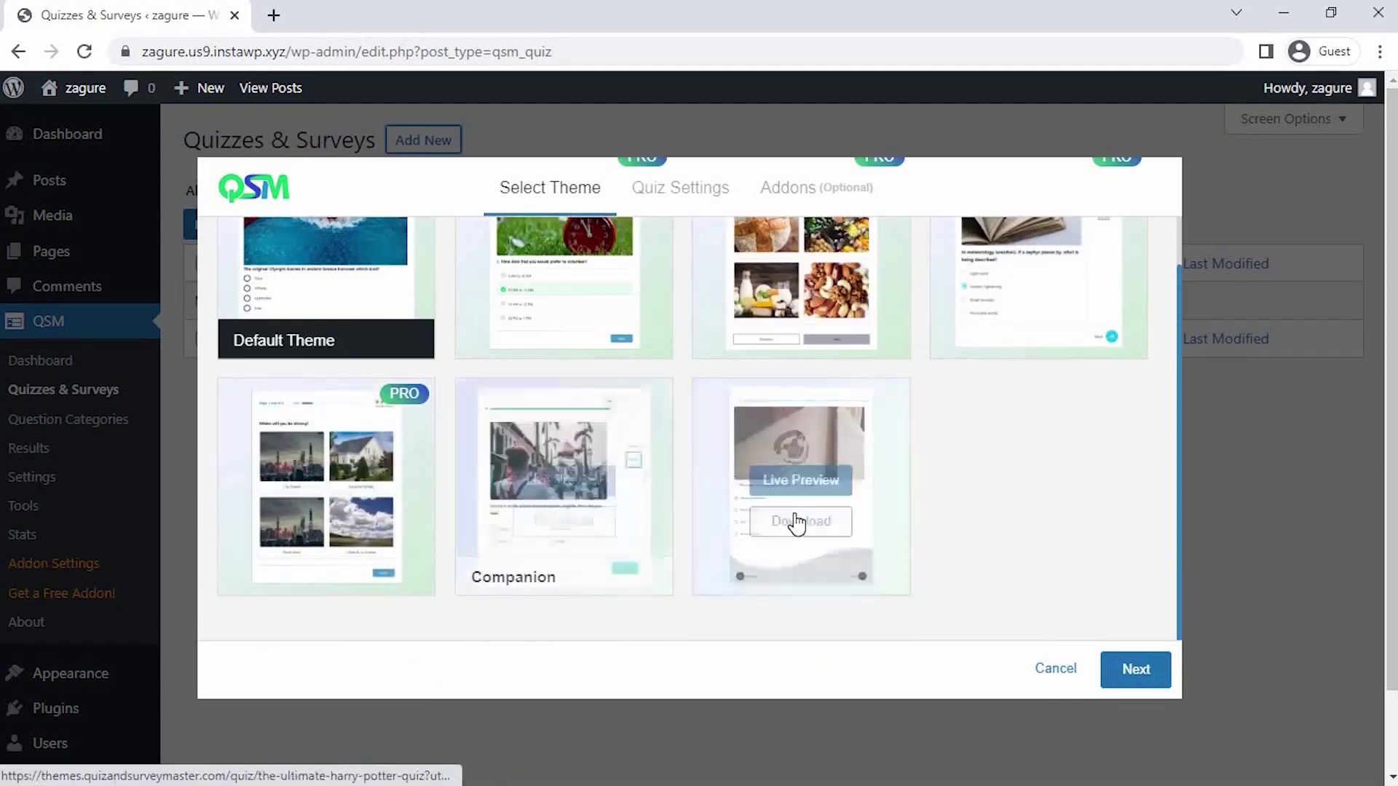
{"action": "left_click", "coordinate": [1131, 666]}
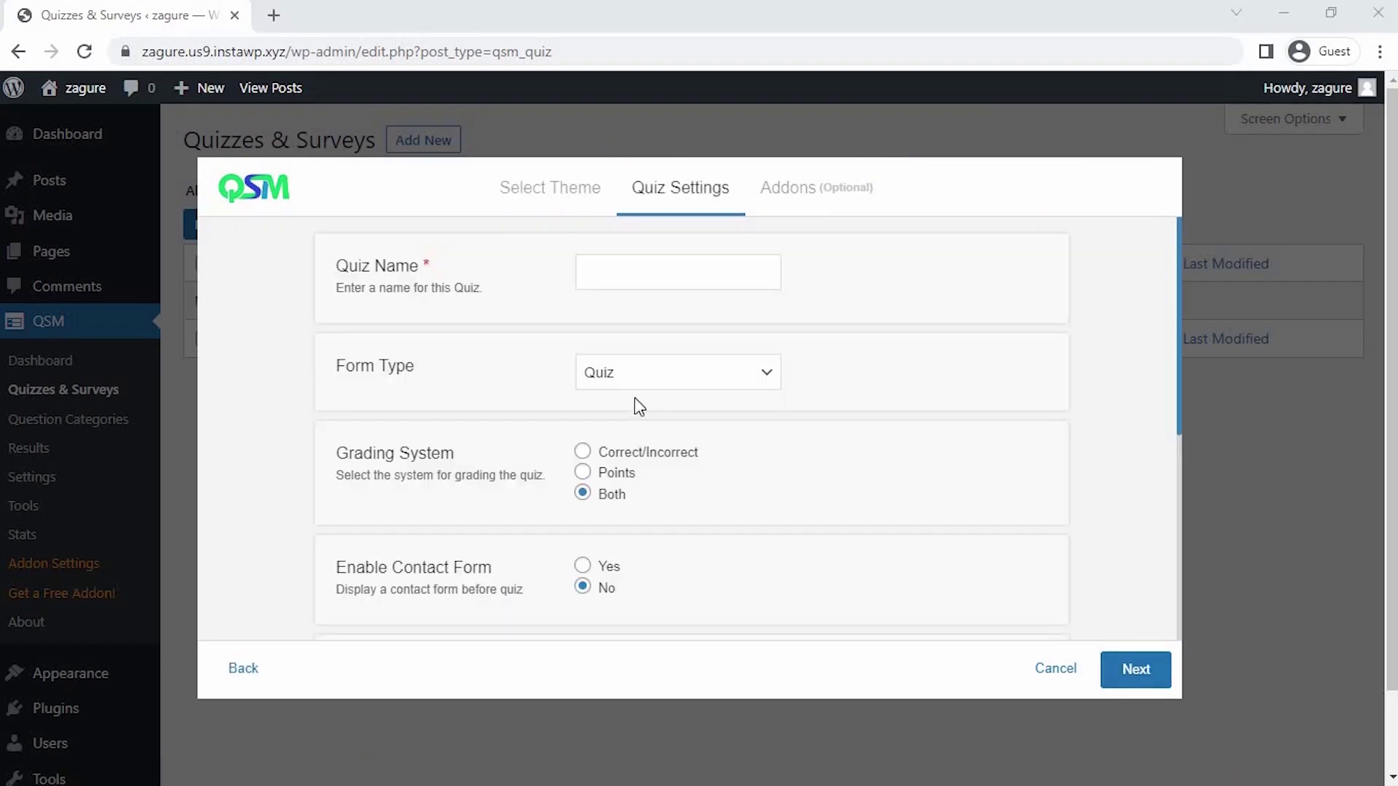
Name the quiz 'English Placement Quiz' and keep Quiz as the form type.
{"action": "left_click", "coordinate": [590, 274]}
{"action": "type", "text": "English Placement Quiz"}
{"action": "left_click", "coordinate": [651, 343]}
{"action": "left_click", "coordinate": [685, 373]}
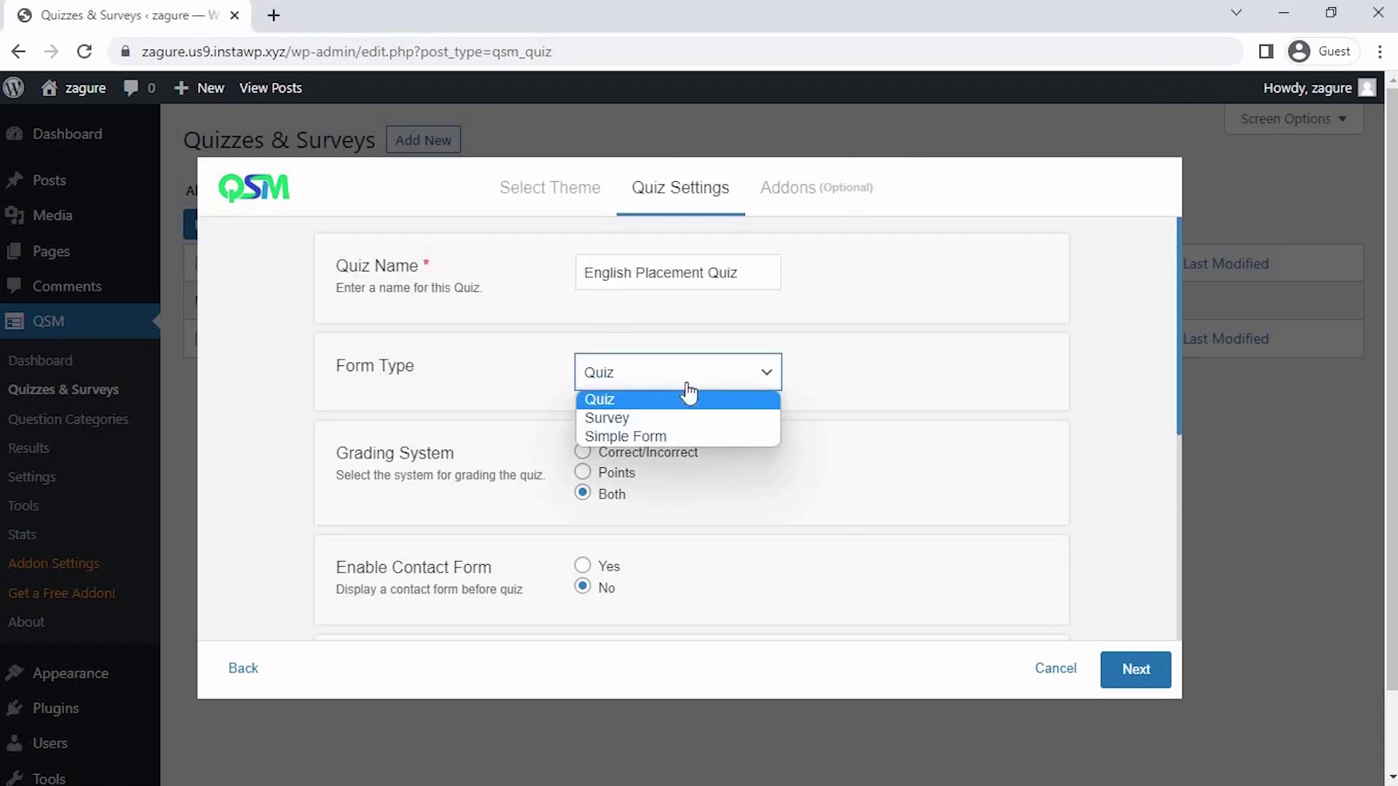
{"action": "left_click", "coordinate": [724, 399]}
Set a 4-minute time limit, leave user login not required, and continue to Addons.
{"action": "scroll", "coordinate": [721, 413], "scroll_direction": "down", "scroll_amount": 1}
{"action": "scroll", "coordinate": [721, 413], "scroll_direction": "down", "scroll_amount": 1}
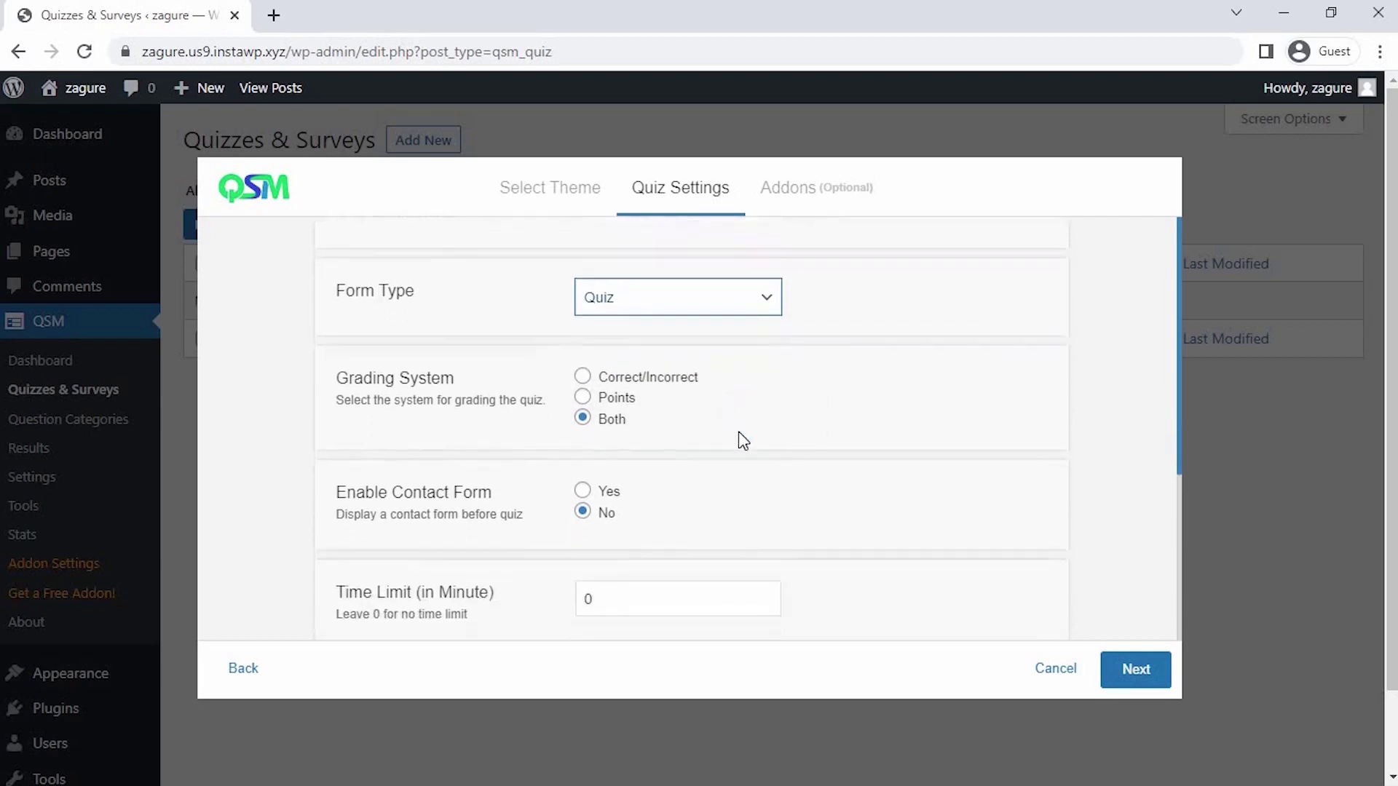
{"action": "left_click", "coordinate": [765, 595]}
{"action": "left_click", "coordinate": [764, 595]}
{"action": "left_click", "coordinate": [765, 595]}
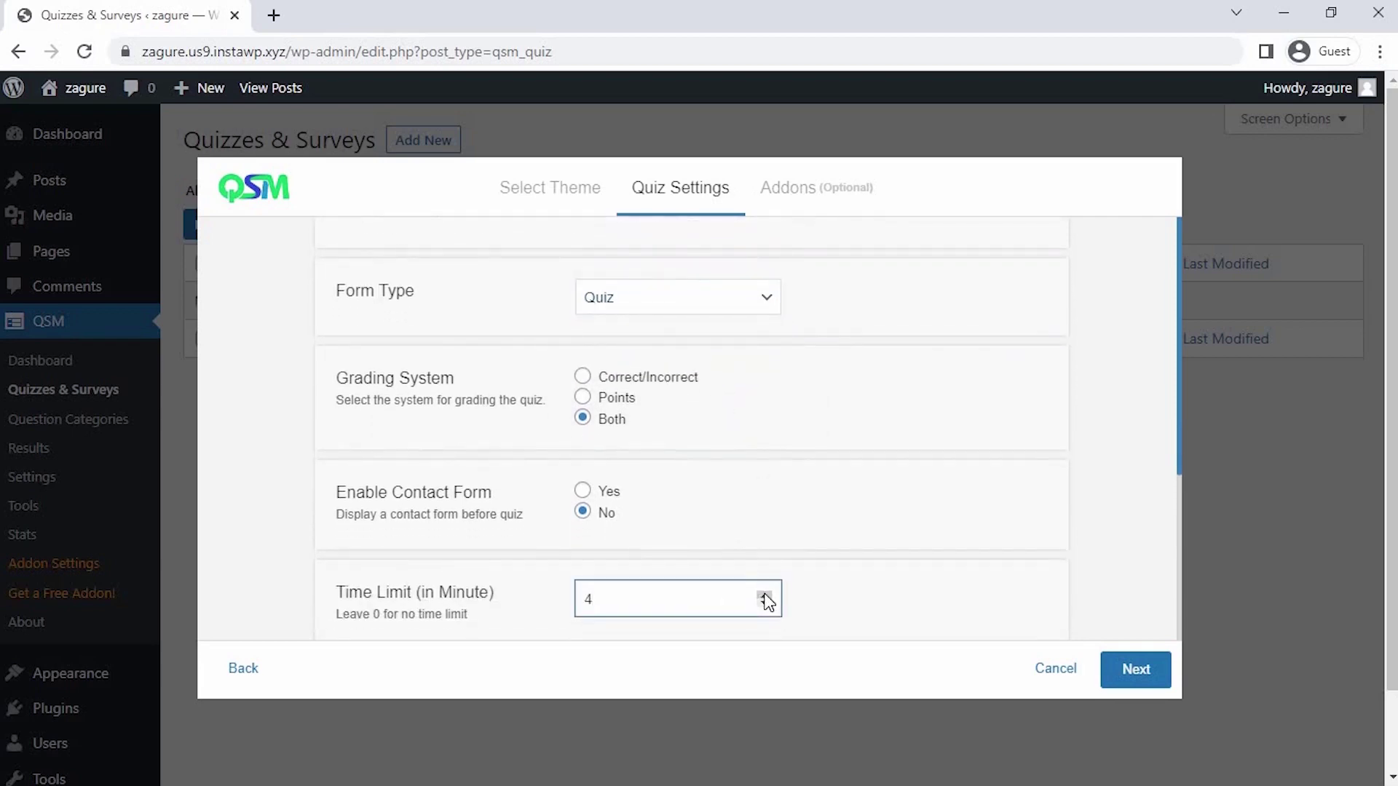
{"action": "scroll", "coordinate": [767, 601], "scroll_direction": "down", "scroll_amount": 5}
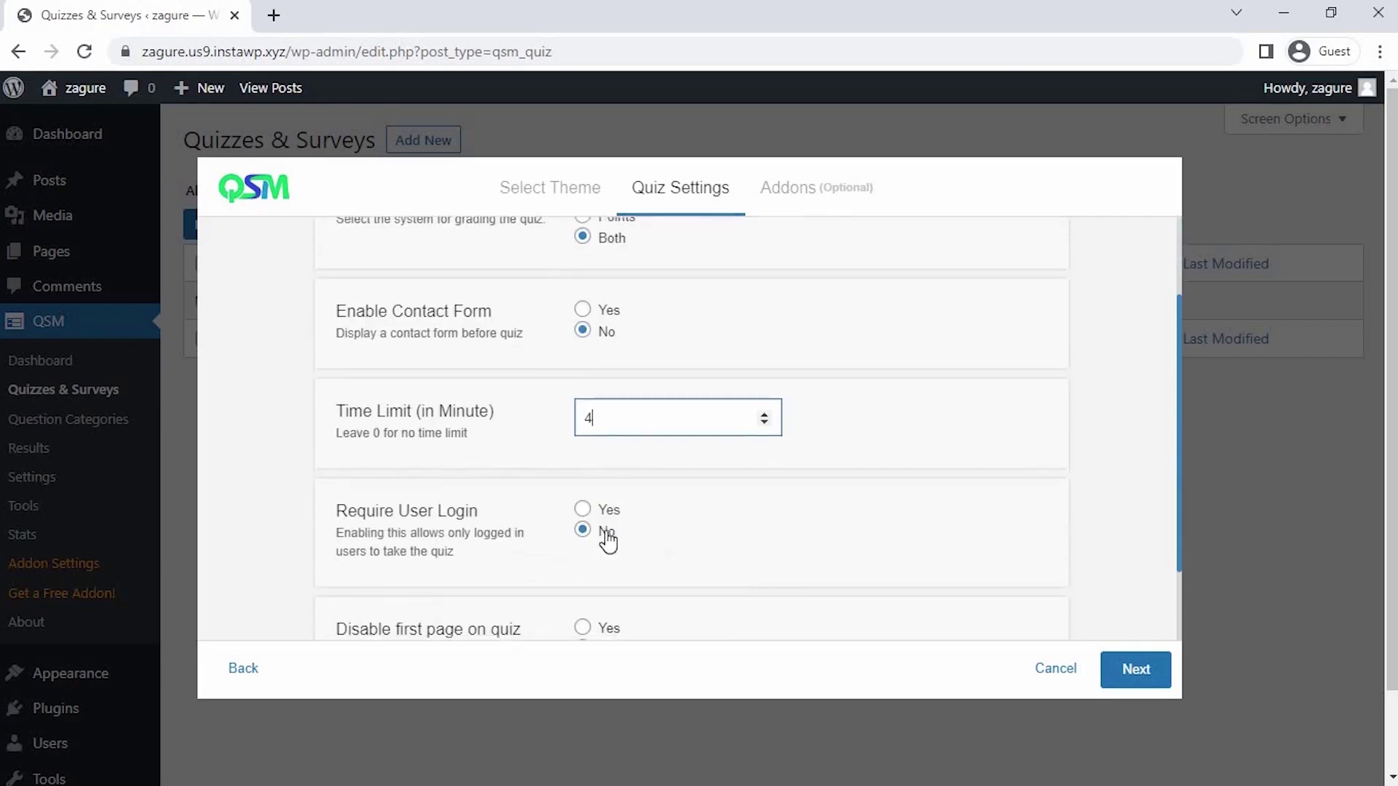
{"action": "left_click", "coordinate": [581, 511]}
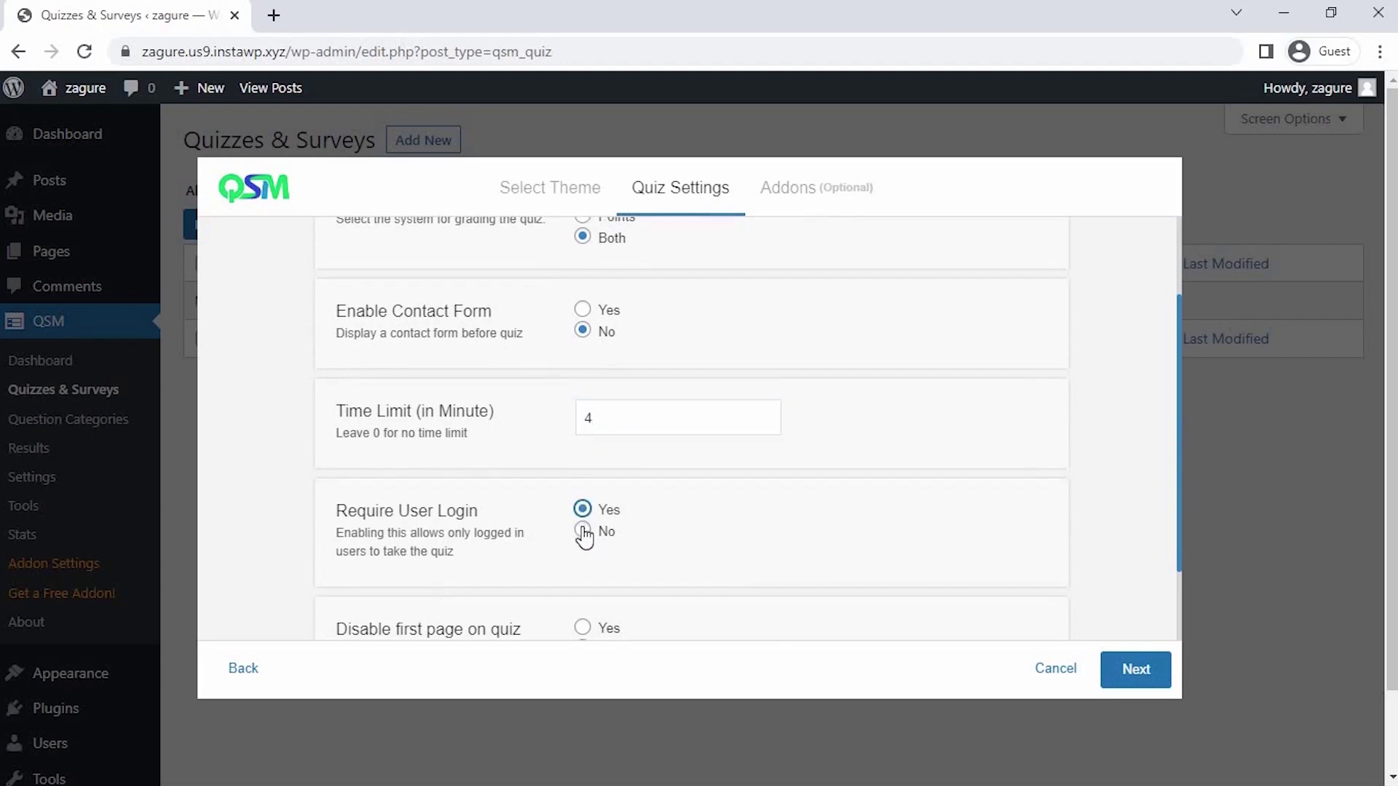
{"action": "left_click", "coordinate": [583, 533]}
{"action": "left_click", "coordinate": [1122, 673]}
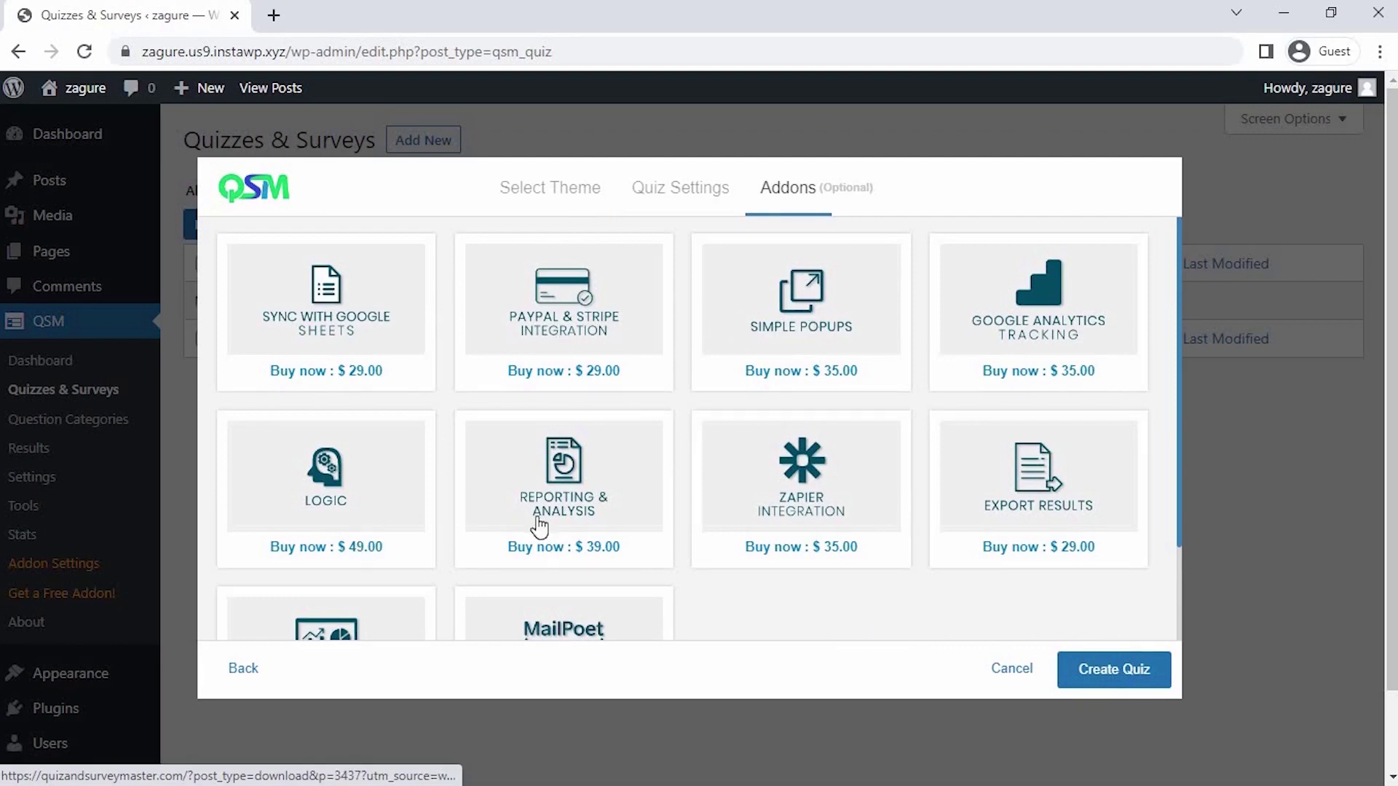
{"action": "scroll", "coordinate": [1008, 503], "scroll_direction": "down", "scroll_amount": 3}
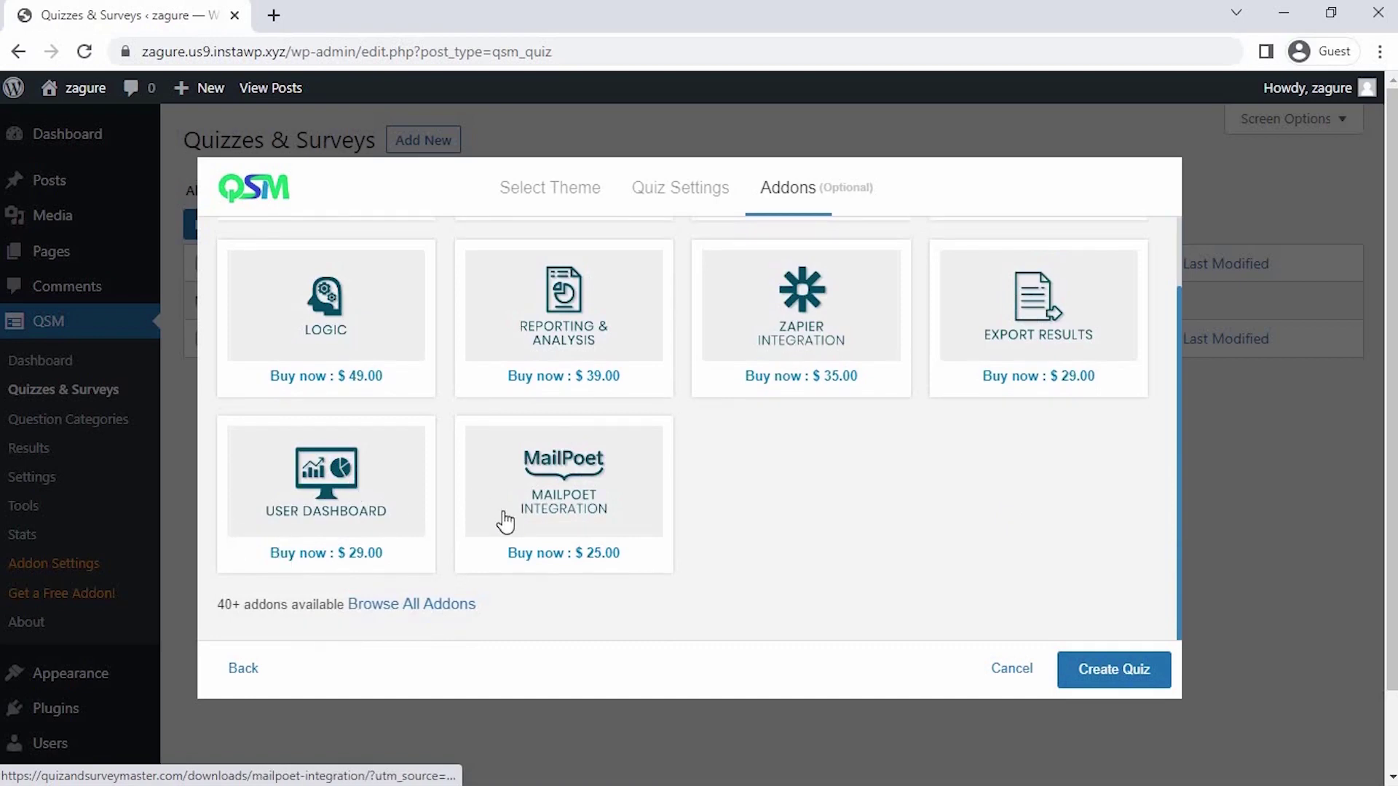
Create the quiz and scroll to its question editor.
{"action": "left_click", "coordinate": [1094, 681]}
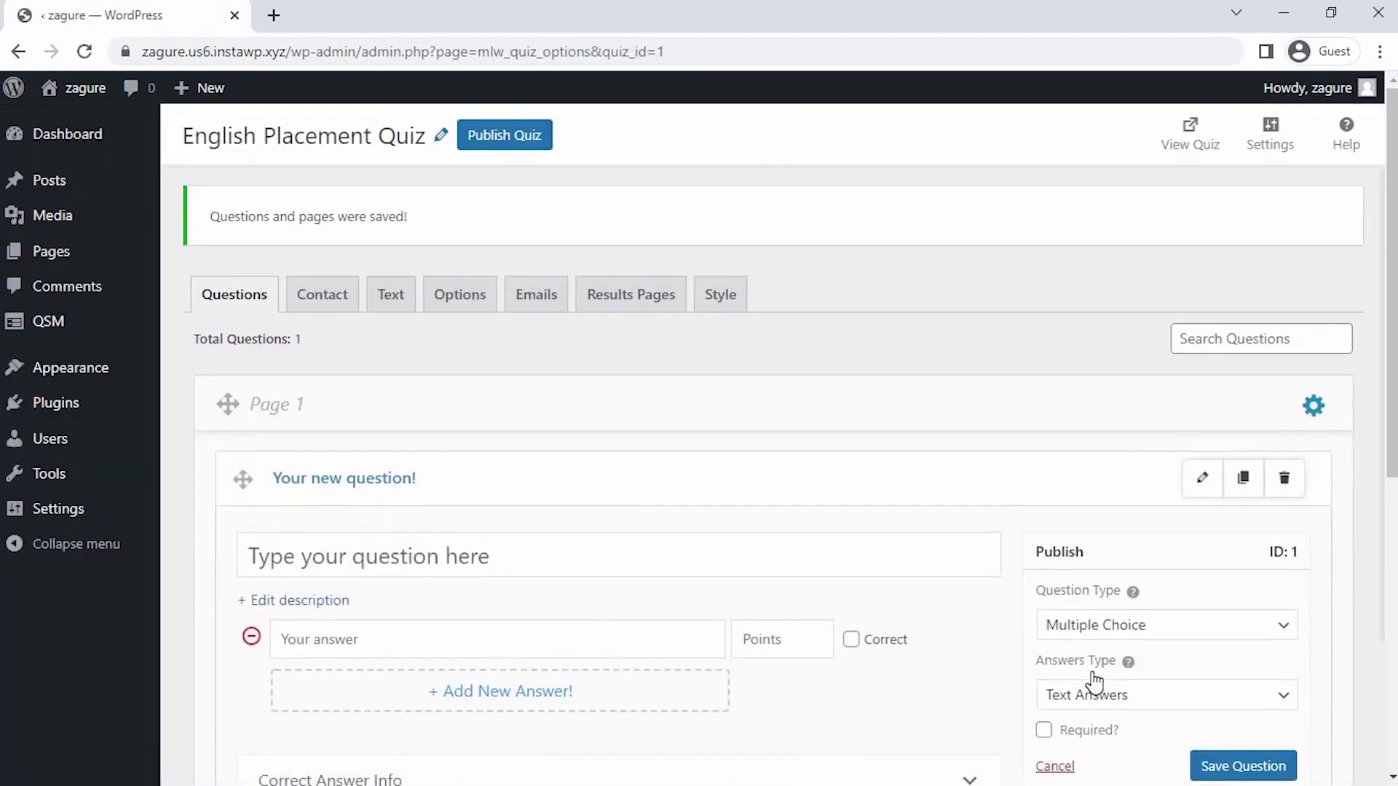
{"action": "scroll", "coordinate": [1094, 681], "scroll_direction": "down", "scroll_amount": 3}
{"action": "scroll", "coordinate": [1094, 680], "scroll_direction": "down", "scroll_amount": 2}
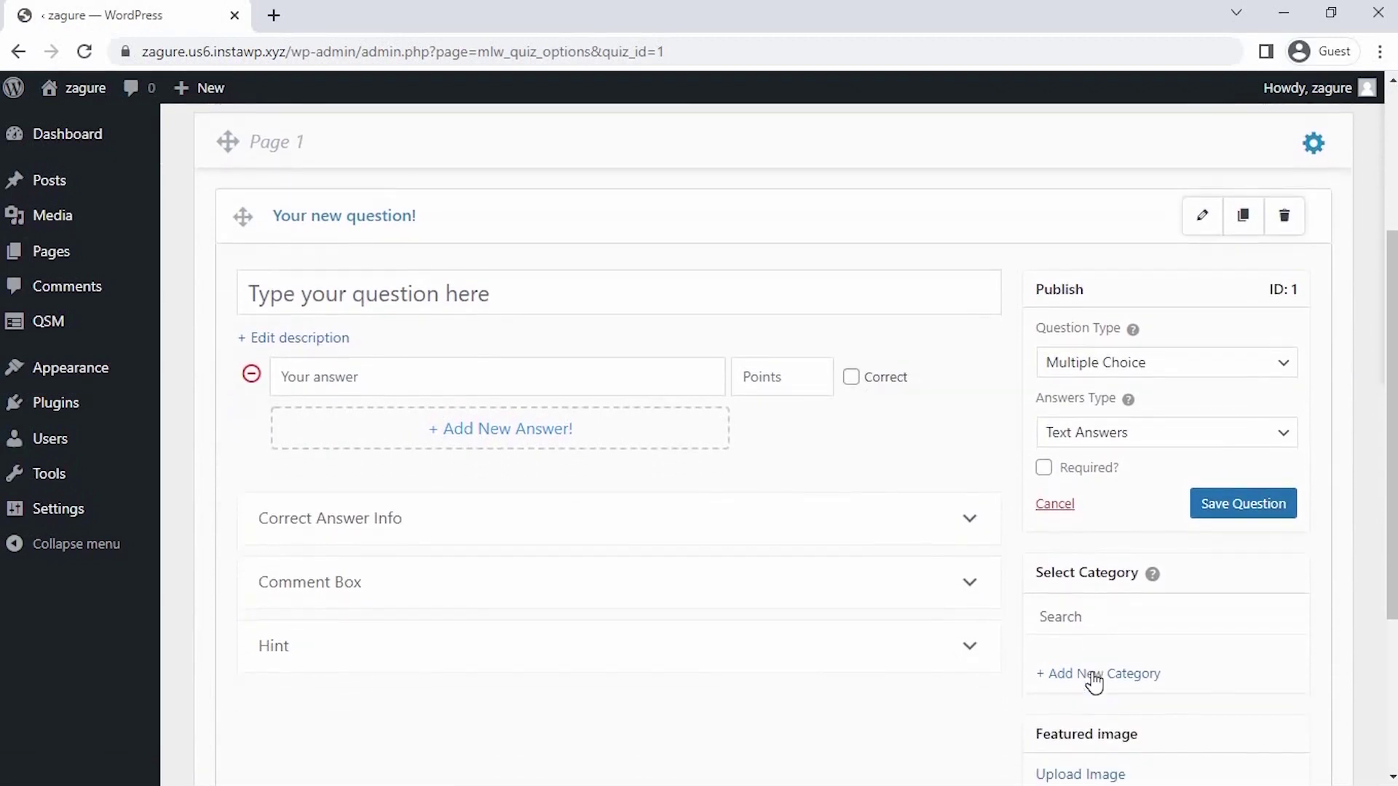
{"action": "scroll", "coordinate": [1094, 680], "scroll_direction": "down", "scroll_amount": 1}
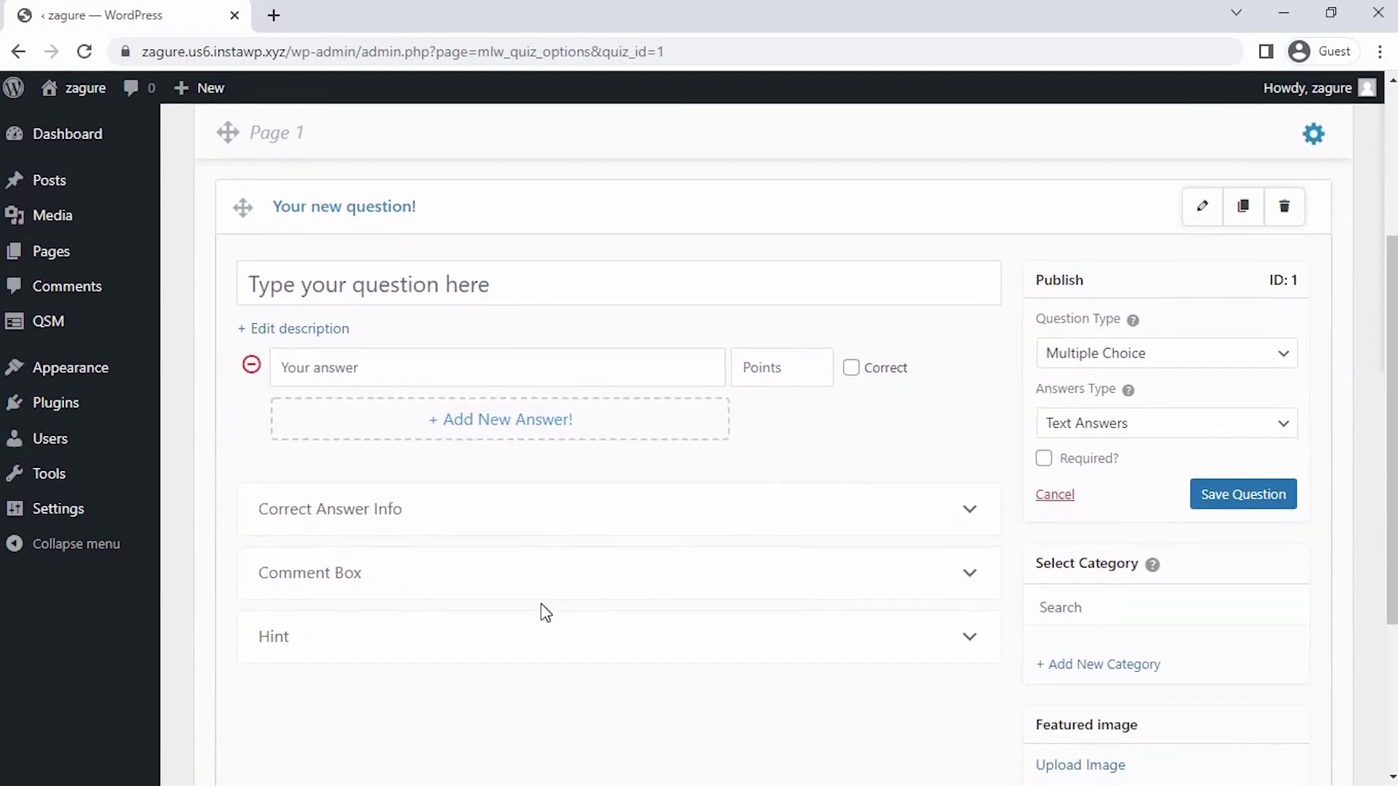
Enter the multiple-choice question 'She is American' with a 'turn this sentence into a question' description.
{"action": "left_click", "coordinate": [413, 299]}
{"action": "type", "text": "Sh"}
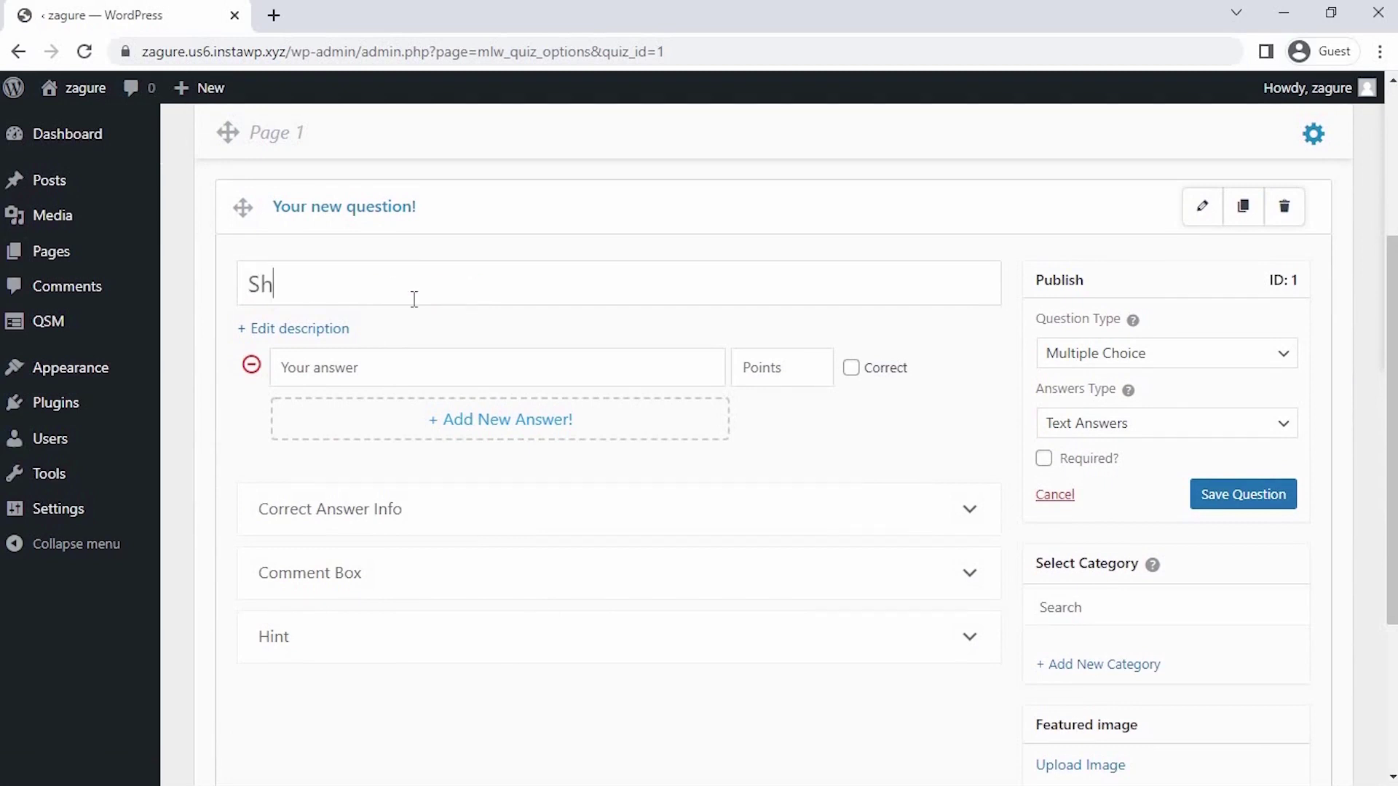
{"action": "type", "text": "e is American"}
{"action": "left_click", "coordinate": [320, 331]}
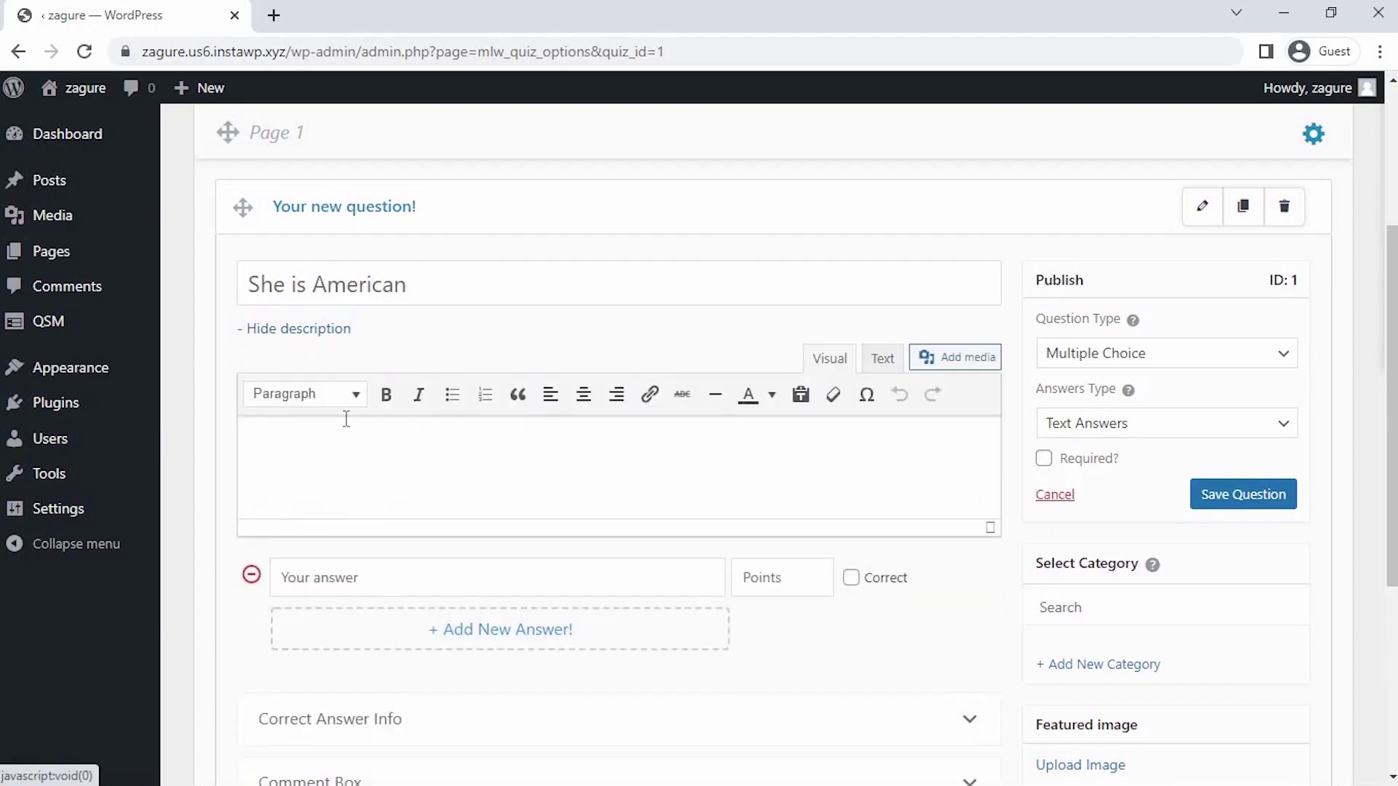
{"action": "type", "text": "Turn this"}
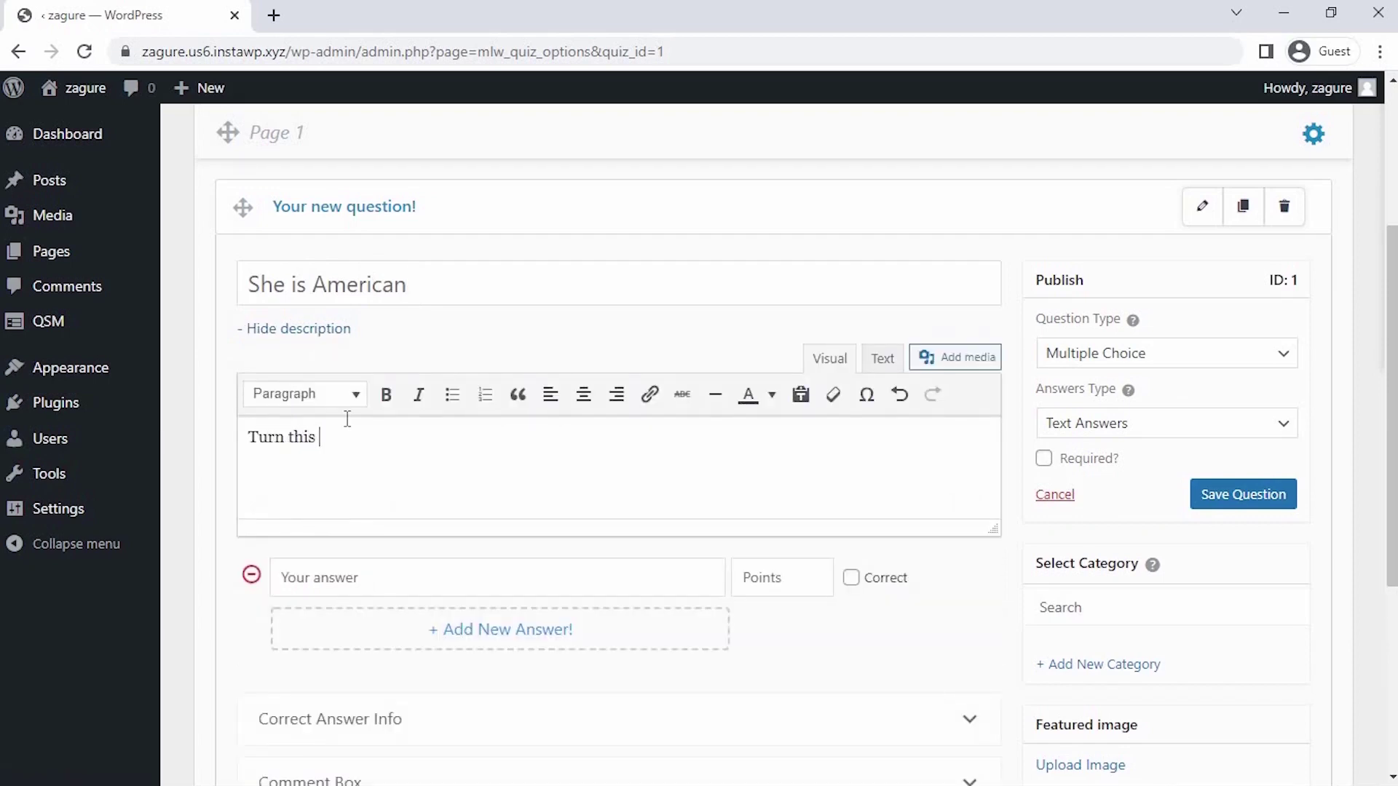
{"action": "type", "text": " sentence into question."}
{"action": "left_click", "coordinate": [1056, 354]}
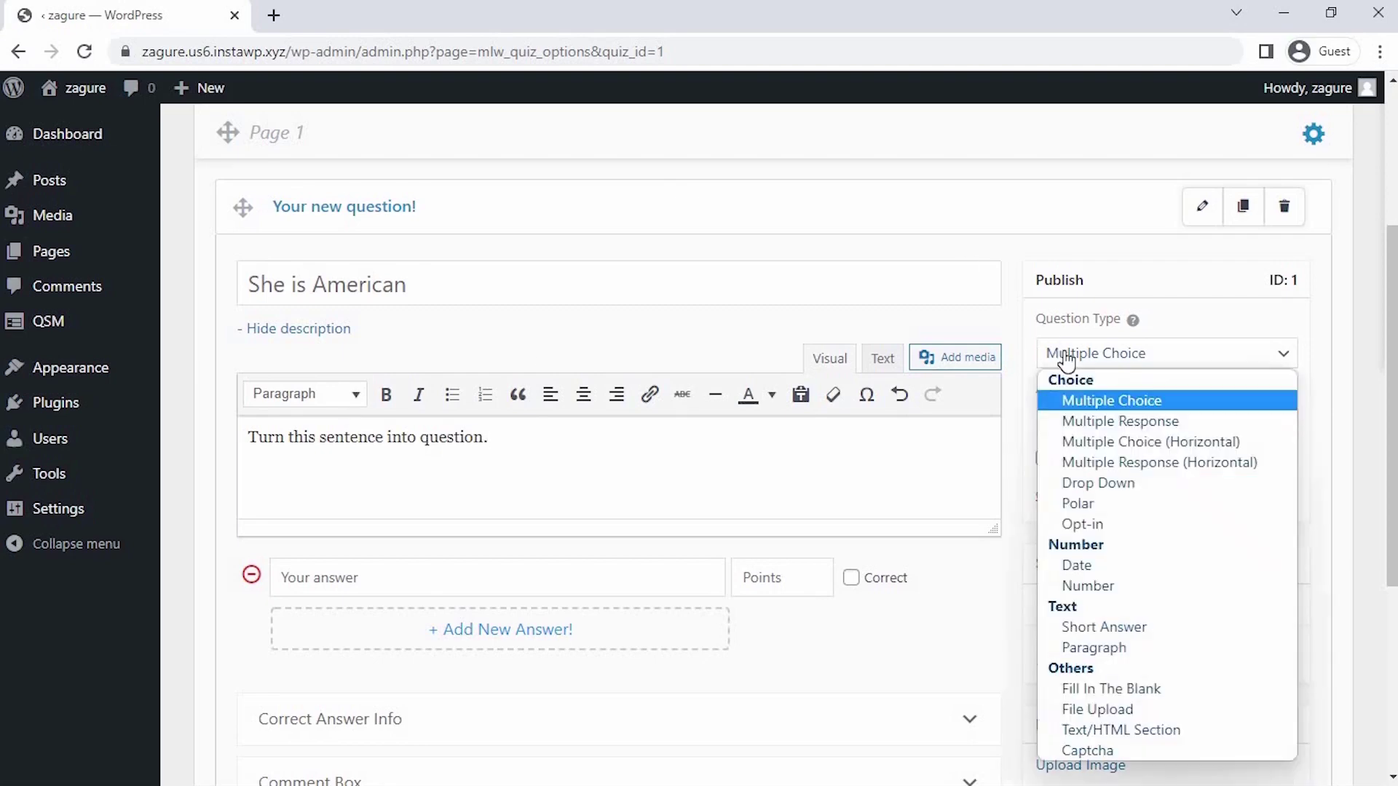
{"action": "left_click", "coordinate": [1251, 402]}
Add the answers 'Are you American?', 'Is she American?' and 'She is American?'.
{"action": "left_click", "coordinate": [503, 573]}
{"action": "type", "text": "Are you American?"}
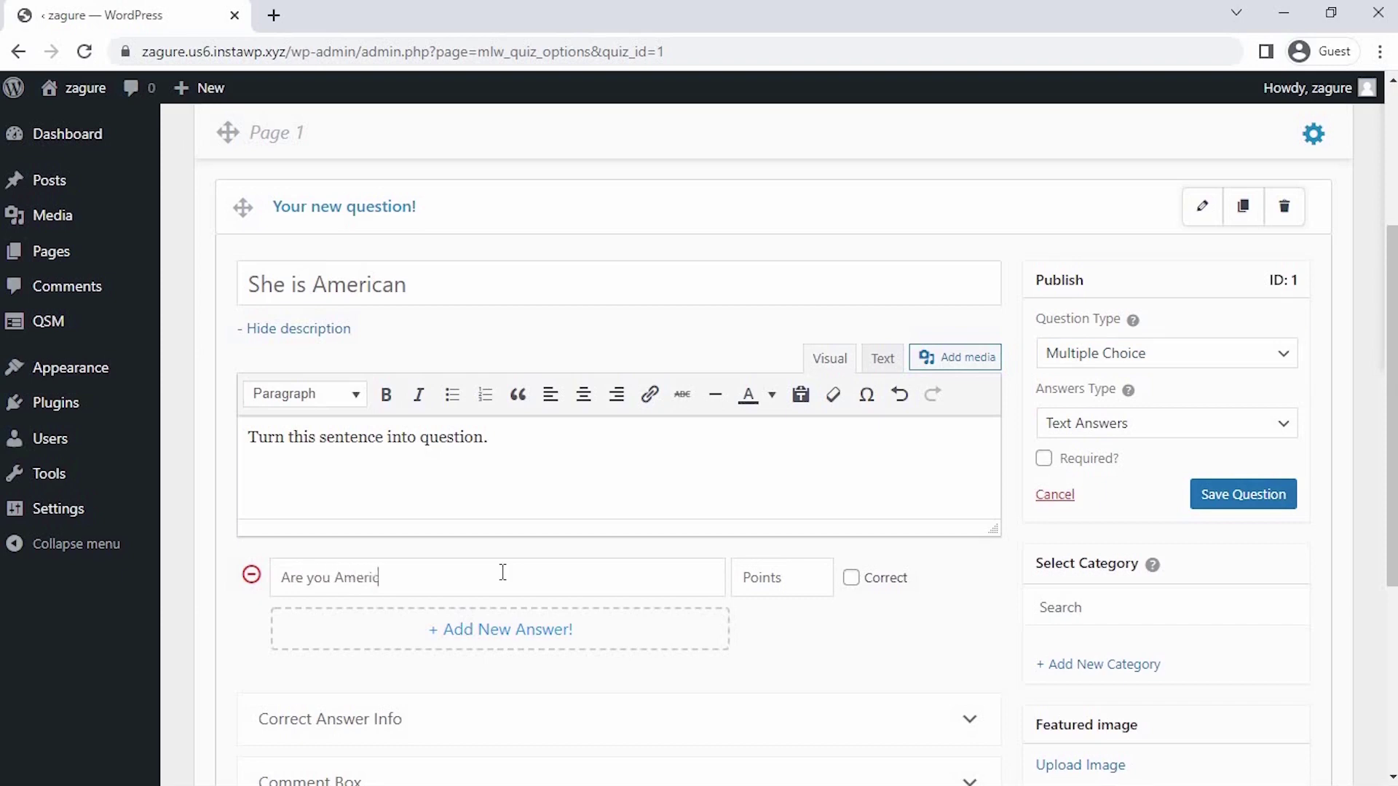
{"action": "left_click", "coordinate": [521, 630]}
{"action": "type", "text": "Is she American?"}
{"action": "left_click", "coordinate": [536, 675]}
{"action": "type", "text": "She is American?"}
Score the answers 0/5/0, mark 'Is she American?' correct, make it required, and save.
{"action": "left_click", "coordinate": [774, 670]}
{"action": "type", "text": "0"}
{"action": "left_click", "coordinate": [772, 623]}
{"action": "type", "text": "5"}
{"action": "left_click", "coordinate": [769, 583]}
{"action": "type", "text": "0"}
{"action": "left_click", "coordinate": [849, 623]}
{"action": "left_click", "coordinate": [1044, 466]}
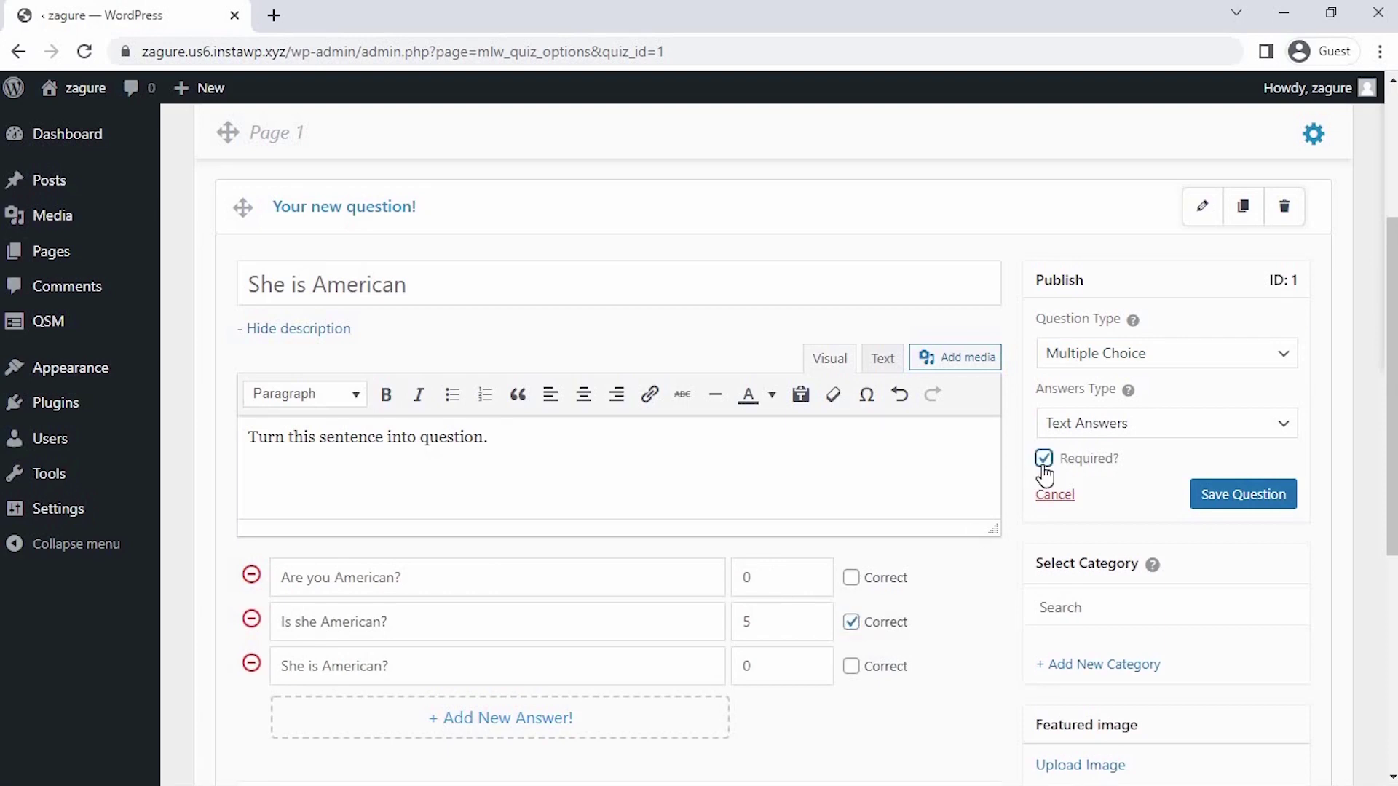
{"action": "left_click", "coordinate": [1231, 499]}
Add Page 2 with a question titled '______ Brother and Sister do you have?'.
{"action": "scroll", "coordinate": [1234, 500], "scroll_direction": "down", "scroll_amount": 6}
{"action": "left_click", "coordinate": [763, 693]}
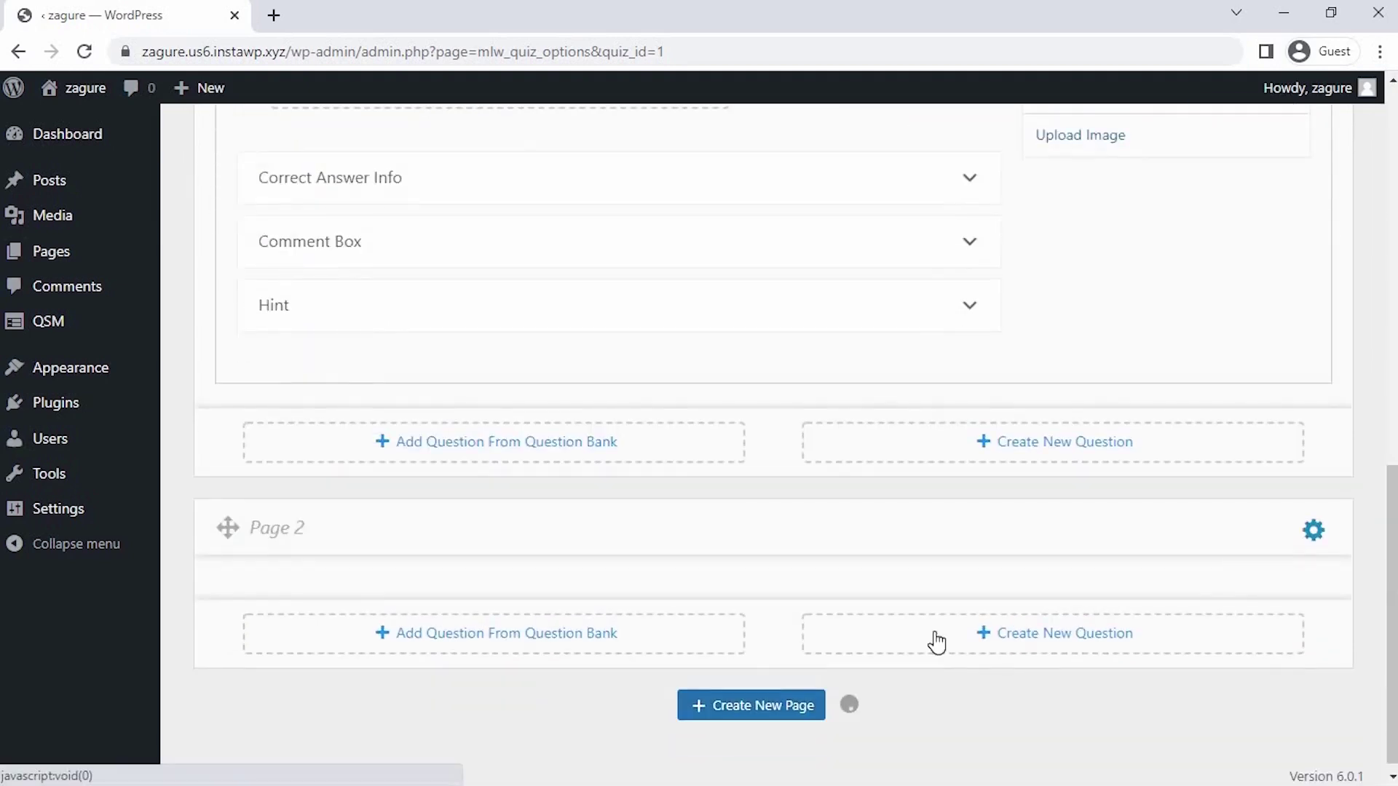
{"action": "left_click", "coordinate": [933, 633]}
{"action": "left_click", "coordinate": [288, 447]}
{"action": "type", "text": "______ Brother"}
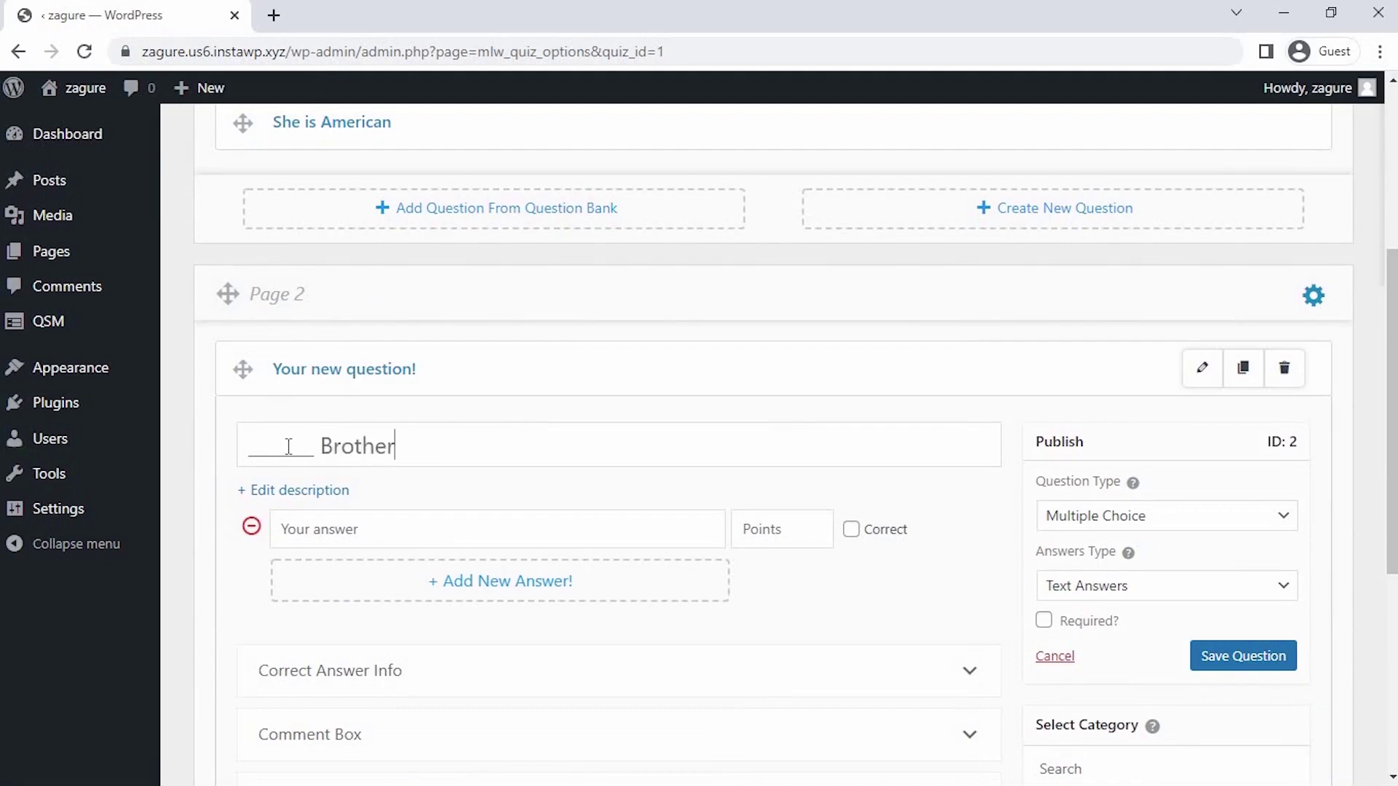
{"action": "type", "text": " and Sister do you haev"}
{"action": "key", "text": "BackSpace"}
{"action": "key", "text": "BackSpace"}
{"action": "type", "text": "ve?"}
Give the question the description 'Please fill the gap.' and keep it multiple choice.
{"action": "left_click", "coordinate": [320, 490]}
{"action": "left_click", "coordinate": [350, 619]}
{"action": "type", "text": "Pla"}
{"action": "key", "text": "BackSpace"}
{"action": "type", "text": "ease fill the gap."}
{"action": "left_click", "coordinate": [1104, 524]}
{"action": "left_click", "coordinate": [1105, 524]}
Add the answers 'How many', 'How much' and 'How more'.
{"action": "scroll", "coordinate": [412, 452], "scroll_direction": "down", "scroll_amount": 4}
{"action": "left_click", "coordinate": [412, 453]}
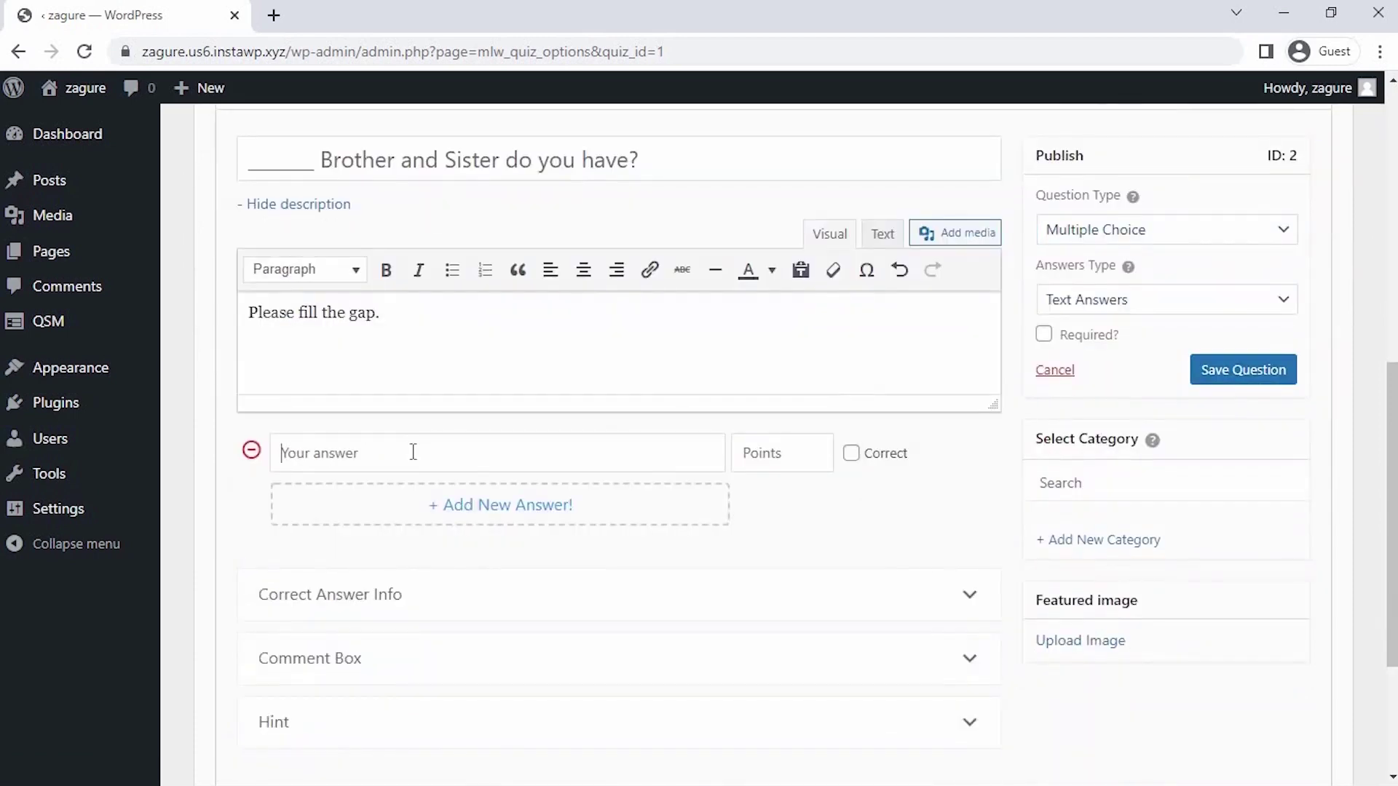
{"action": "type", "text": "How many"}
{"action": "left_click", "coordinate": [435, 508]}
{"action": "type", "text": "How much"}
{"action": "left_click", "coordinate": [435, 554]}
{"action": "type", "text": "How more"}
Give 'How many' 5 points and another answer 0, mark 'How many' correct, and save.
{"action": "left_click", "coordinate": [770, 454]}
{"action": "type", "text": "5"}
{"action": "left_click", "coordinate": [783, 502]}
{"action": "type", "text": "0"}
{"action": "left_click", "coordinate": [851, 453]}
{"action": "left_click", "coordinate": [1044, 334]}
Add the required question 'Where ____ his brother work?' with answers Do and Does, Does correct for 5 points.
{"action": "left_click", "coordinate": [1243, 370]}
{"action": "scroll", "coordinate": [1129, 509], "scroll_direction": "down", "scroll_amount": 4}
{"action": "left_click", "coordinate": [1052, 655]}
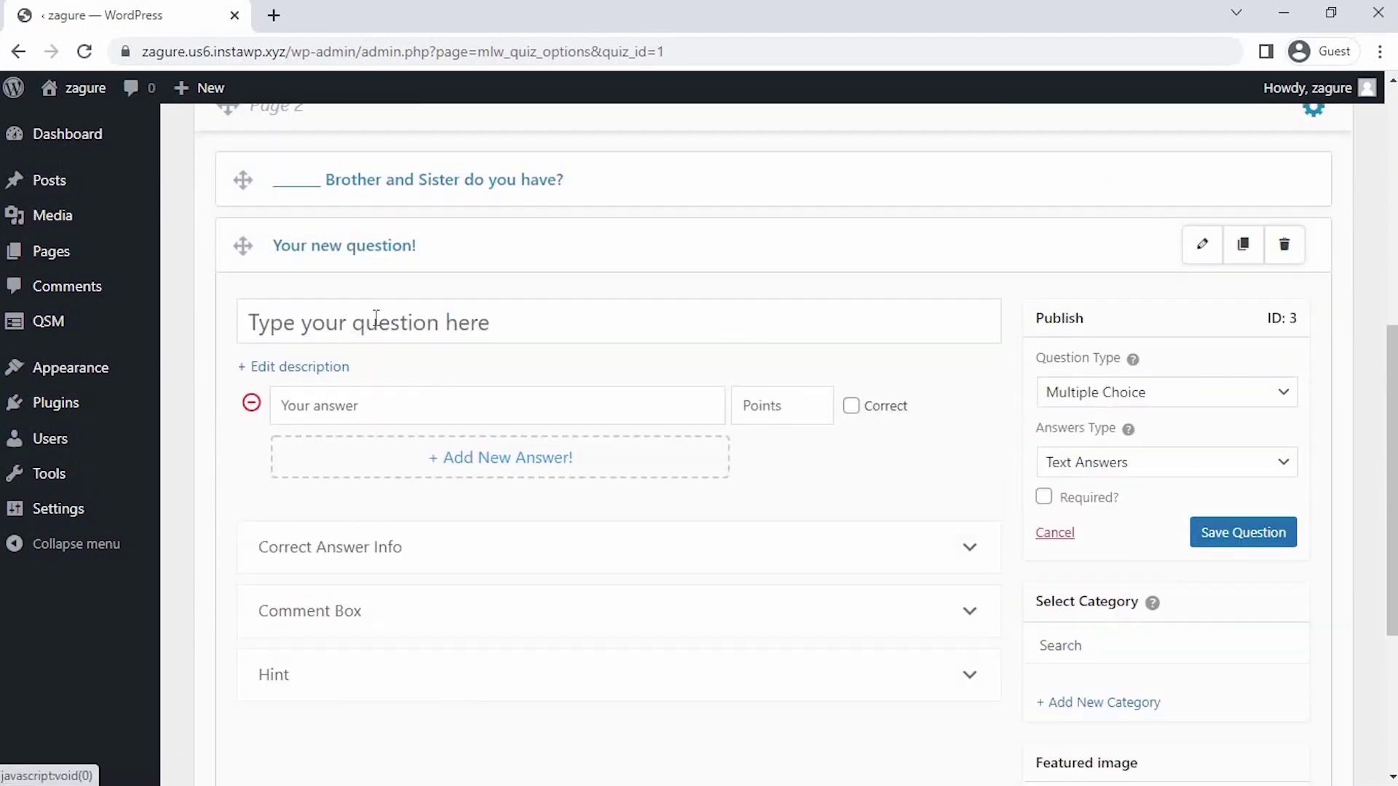
{"action": "left_click", "coordinate": [376, 319]}
{"action": "type", "text": "Where "}
{"action": "type", "text": "____ his brother work?"}
{"action": "type", "text": "Do"}
{"action": "left_click", "coordinate": [500, 457]}
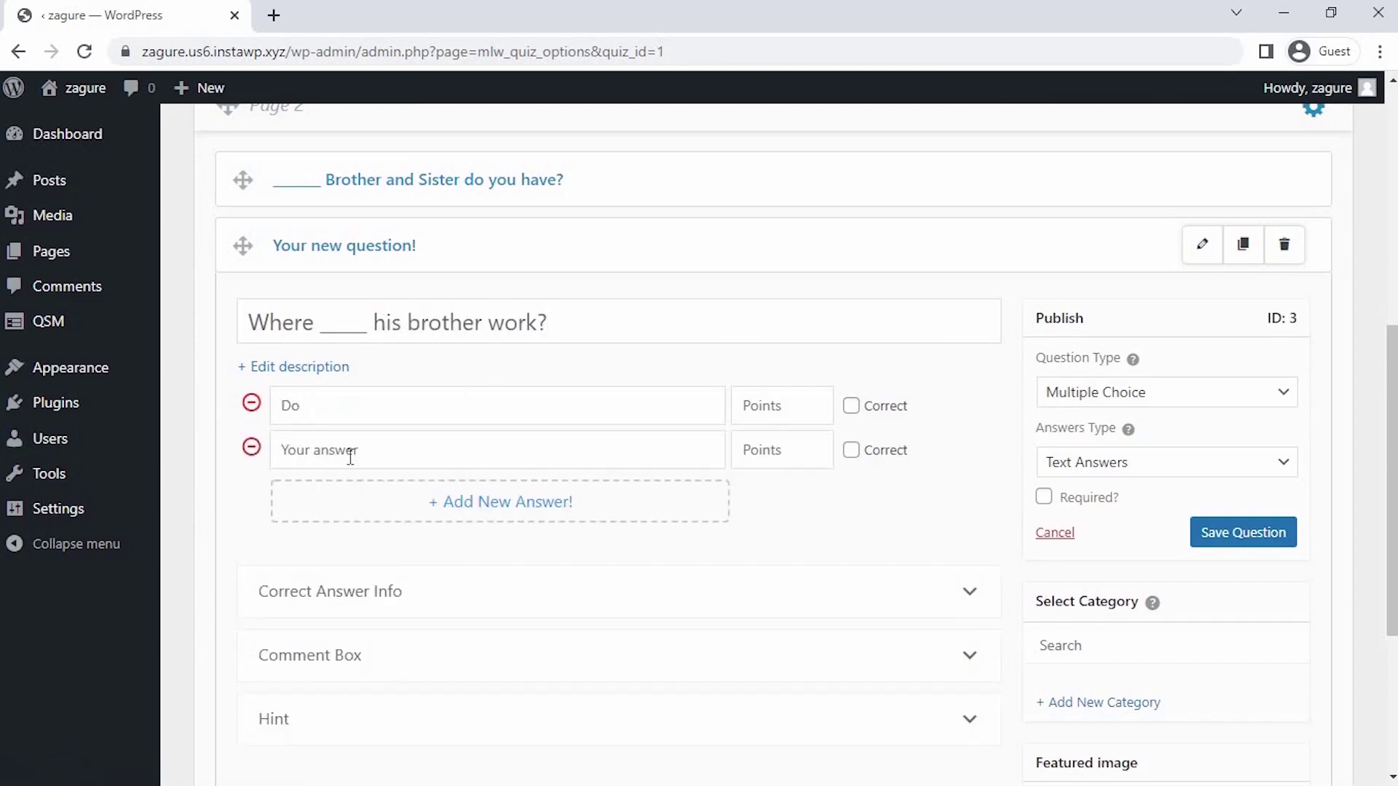
{"action": "type", "text": "Does5"}
{"action": "left_click", "coordinate": [852, 449]}
{"action": "left_click", "coordinate": [1044, 496]}
{"action": "left_click", "coordinate": [1243, 533]}
Add Page 3 with 'When I last saw him he ____ to an old man.' and answers was talked, was talking, had talked.
{"action": "scroll", "coordinate": [812, 655], "scroll_direction": "down", "scroll_amount": 4}
{"action": "left_click", "coordinate": [811, 710]}
{"action": "left_click", "coordinate": [474, 448]}
{"action": "type", "text": "When I last saw him he ____ to an ol"}
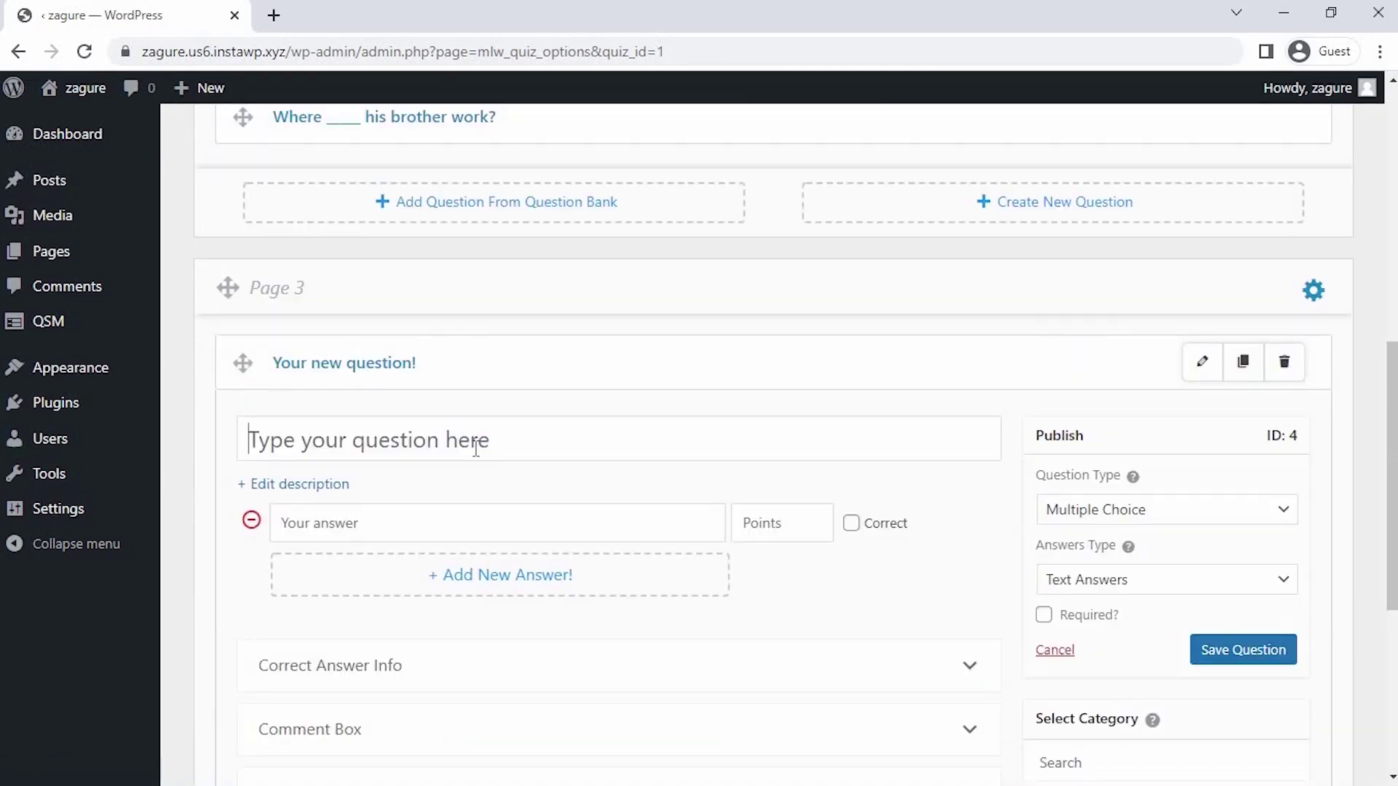
{"action": "type", "text": "d man."}
{"action": "left_click", "coordinate": [578, 532]}
{"action": "type", "text": "was talked"}
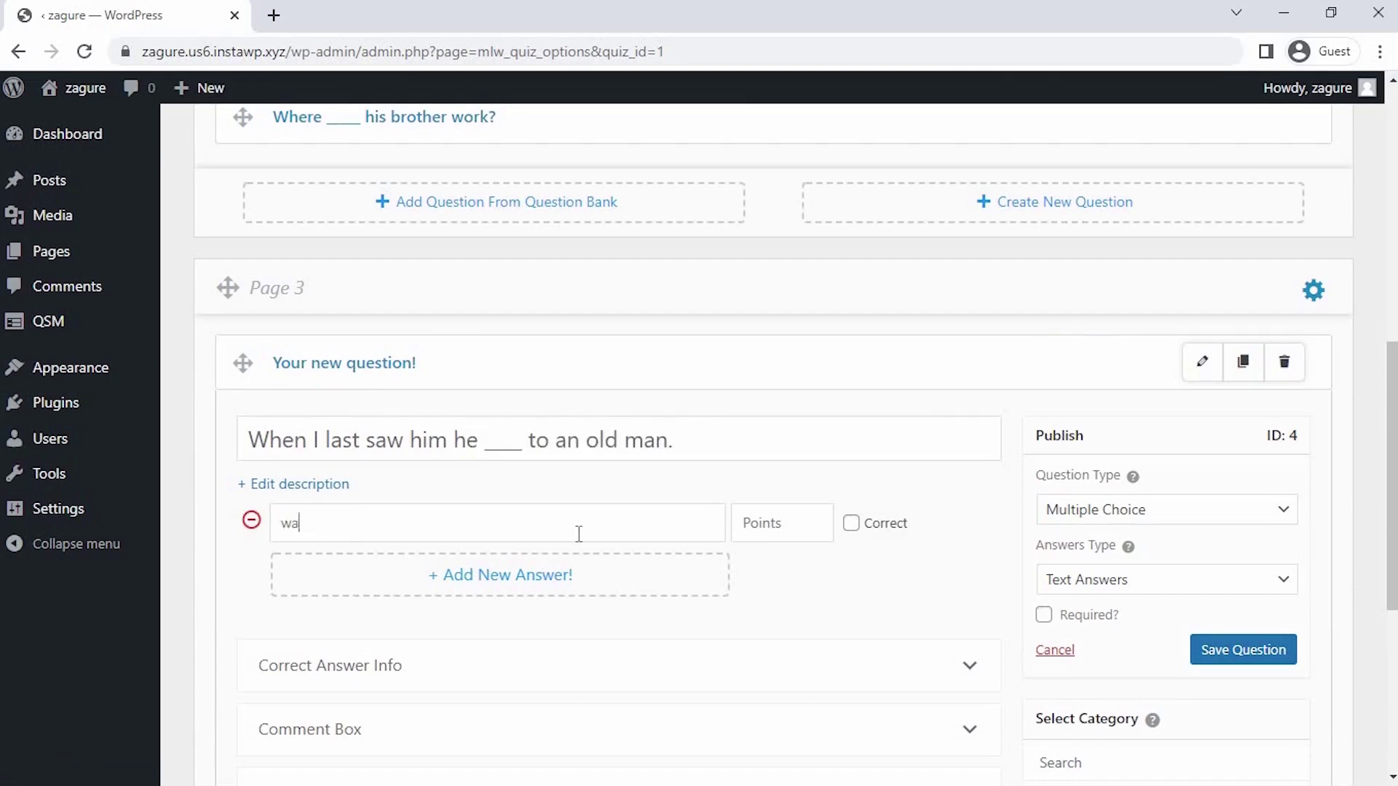
{"action": "left_click", "coordinate": [577, 569]}
{"action": "type", "text": "was talking"}
{"action": "left_click", "coordinate": [577, 610]}
{"action": "type", "text": "had talked"}
Score 'was talking' 5 points and the others 0, then save the Page 3 question.
{"action": "left_click", "coordinate": [767, 612]}
{"action": "type", "text": "0"}
{"action": "left_click", "coordinate": [772, 567]}
{"action": "type", "text": "5"}
{"action": "left_click", "coordinate": [779, 523]}
{"action": "type", "text": "0"}
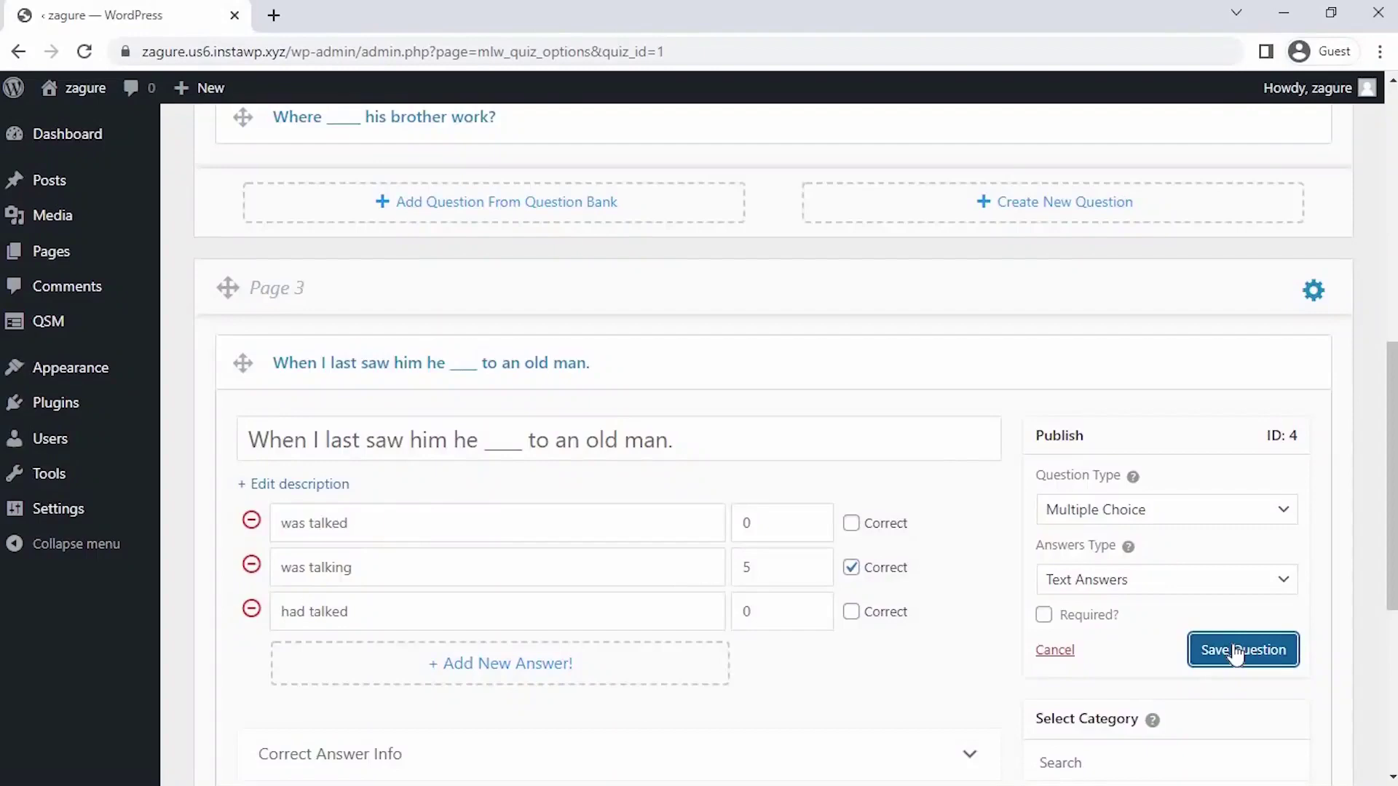
{"action": "left_click", "coordinate": [1236, 649]}
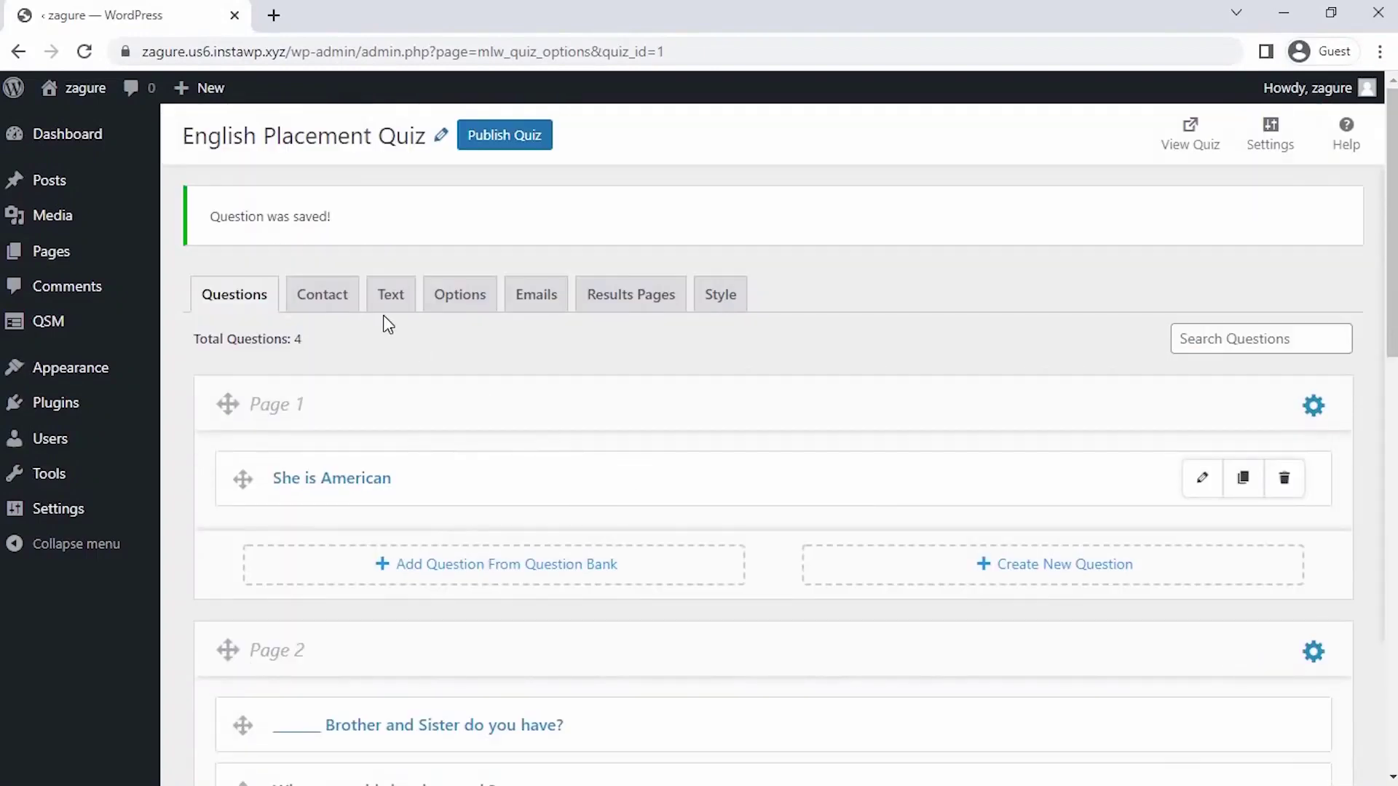
On the Contact tab, hide disabled fields, add a required Text field labelled Name, and save.
{"action": "left_click", "coordinate": [348, 308]}
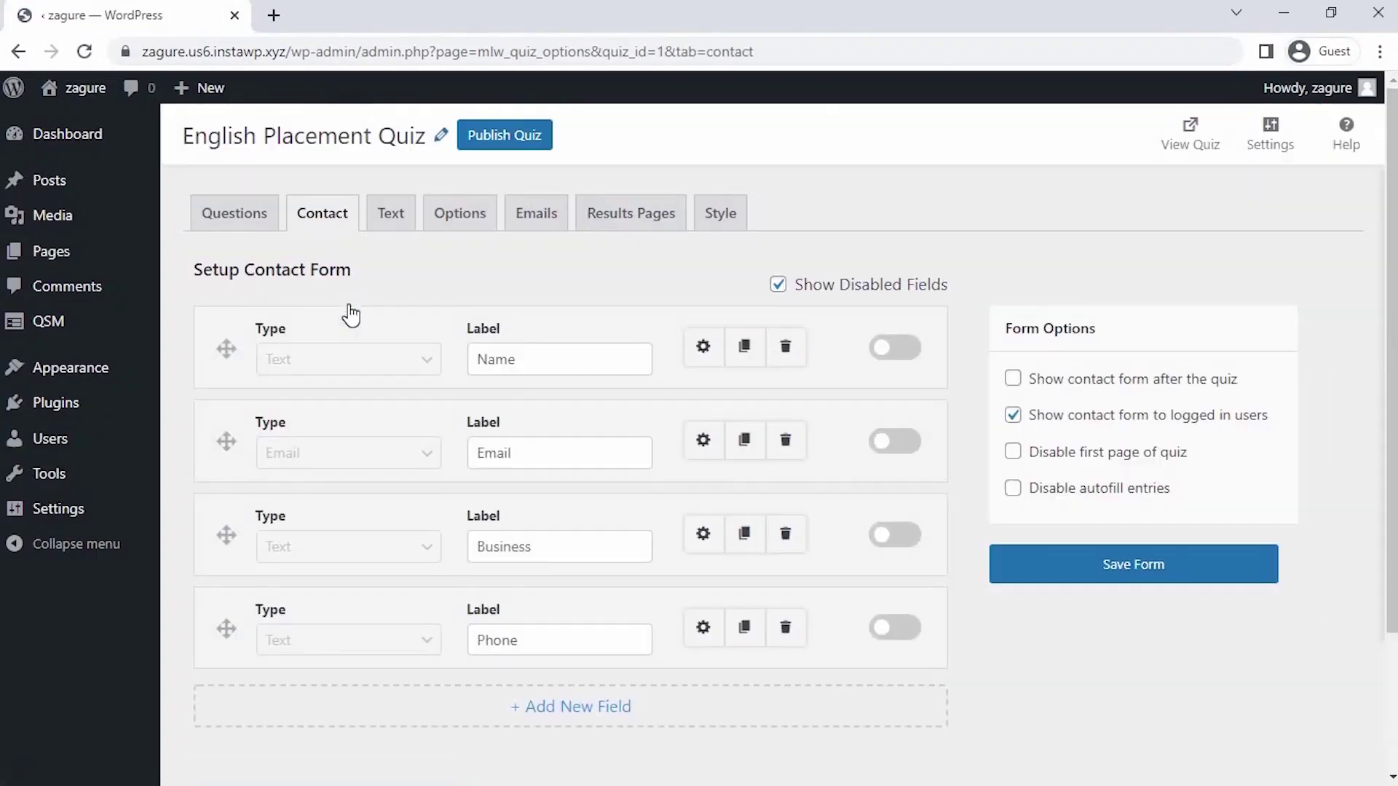
{"action": "left_click", "coordinate": [778, 285]}
{"action": "left_click", "coordinate": [616, 353]}
{"action": "left_click", "coordinate": [384, 368]}
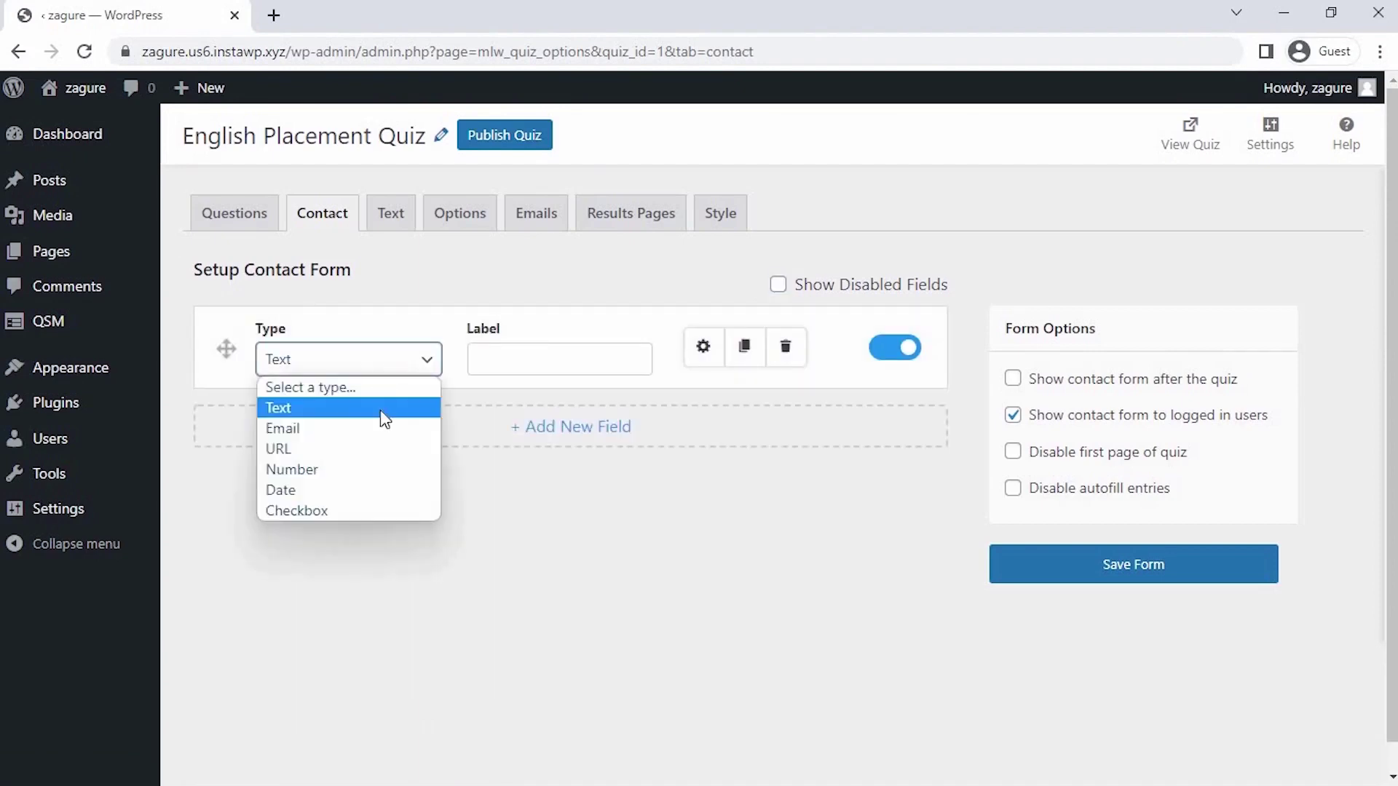
{"action": "left_click", "coordinate": [418, 407]}
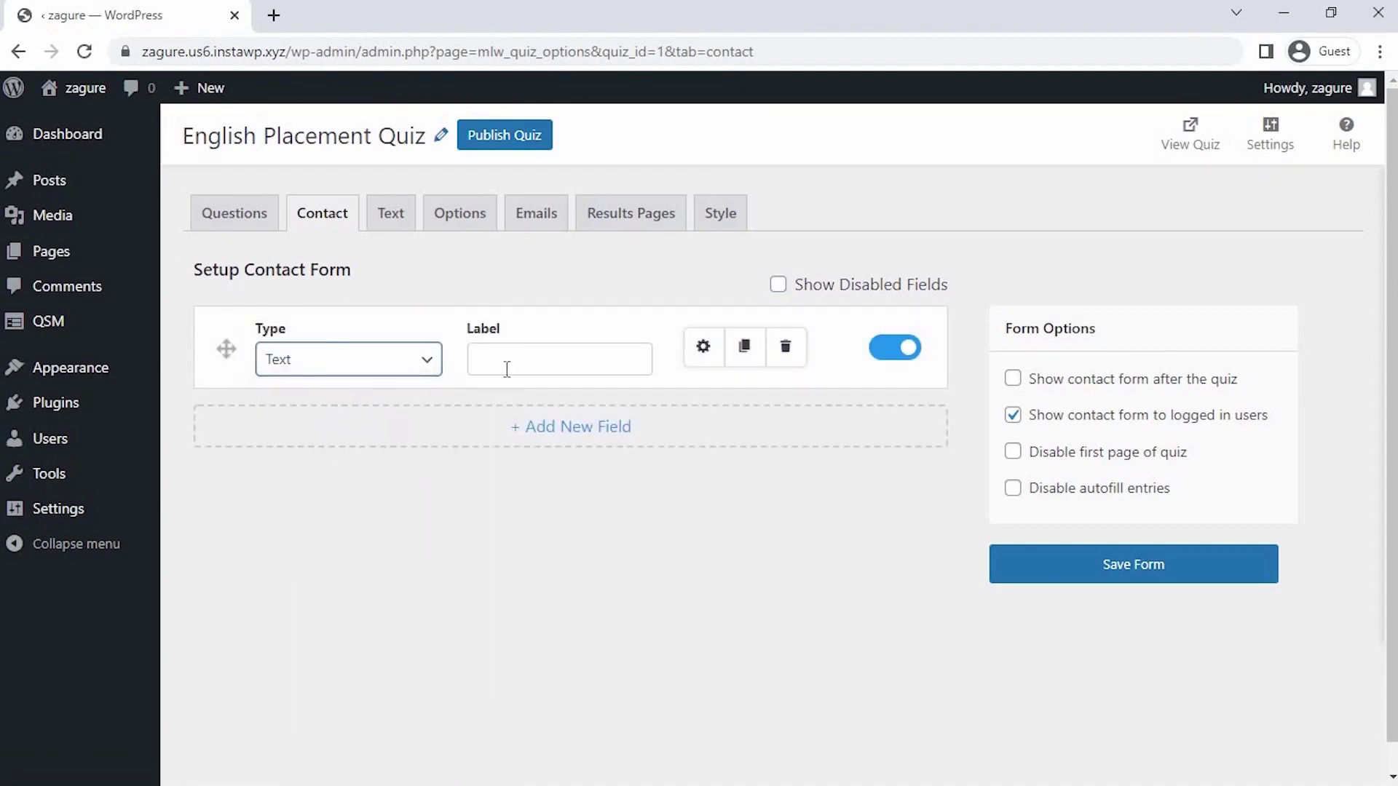
{"action": "left_click", "coordinate": [507, 370]}
{"action": "left_click", "coordinate": [702, 346]}
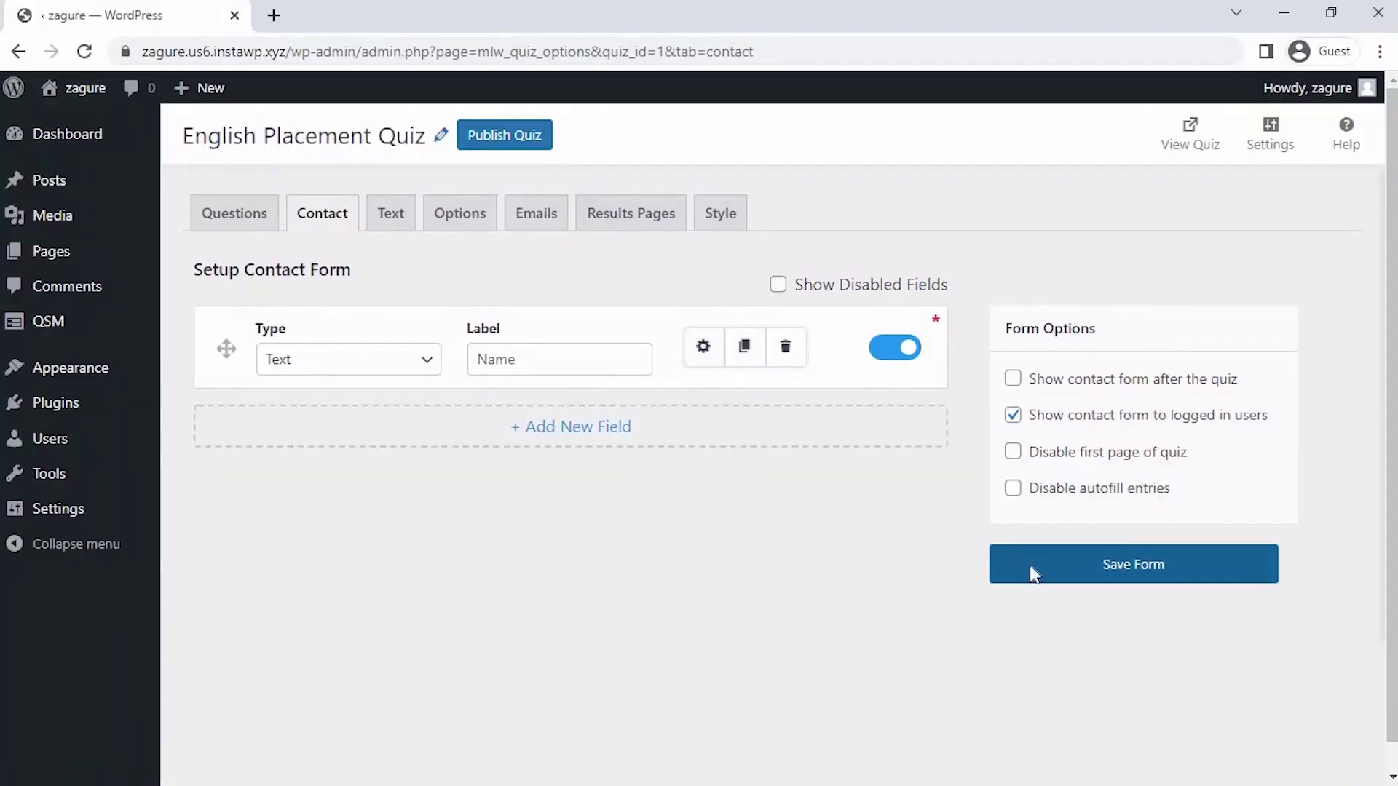
{"action": "left_click", "coordinate": [1030, 573]}
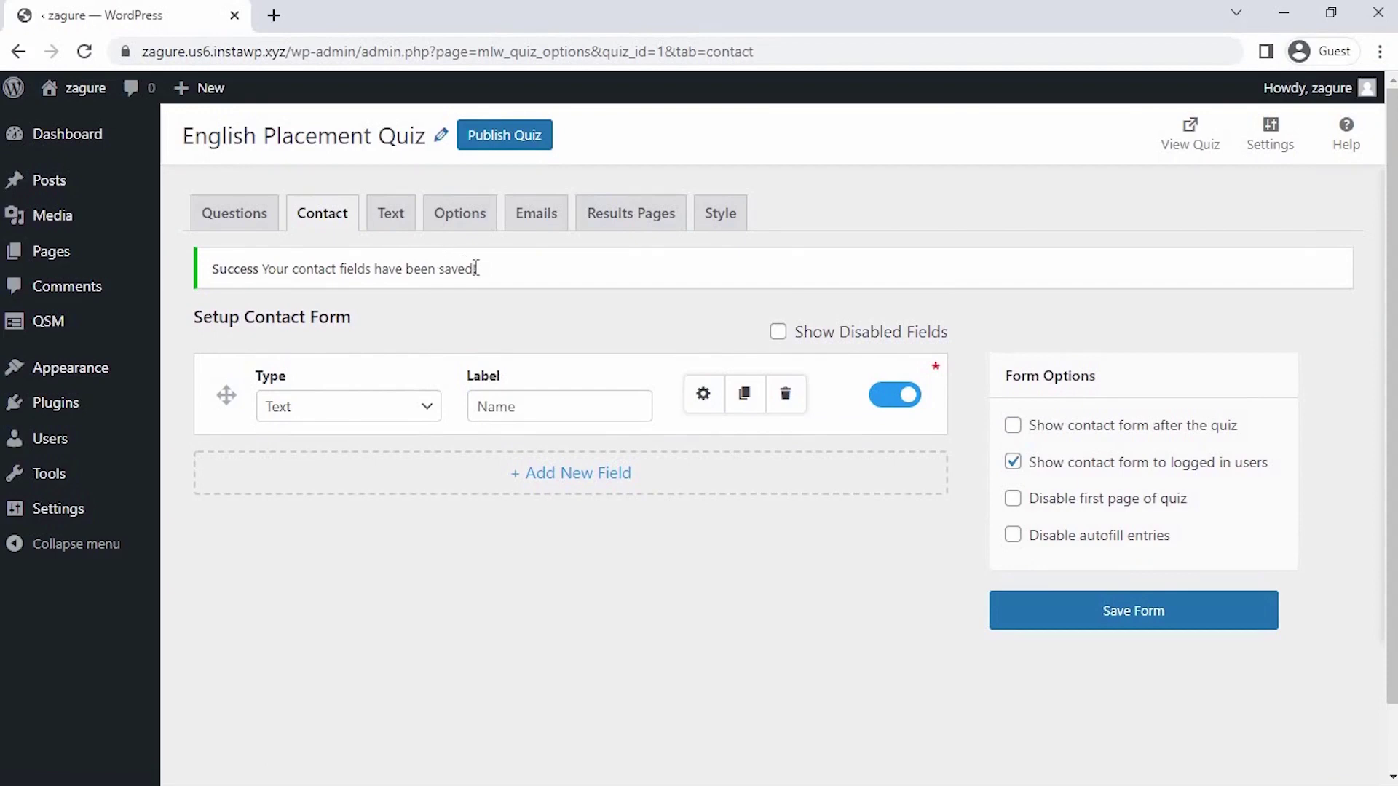
Add the results-page condition Quiz / Total points earned / is greater than 15.
{"action": "left_click", "coordinate": [594, 228]}
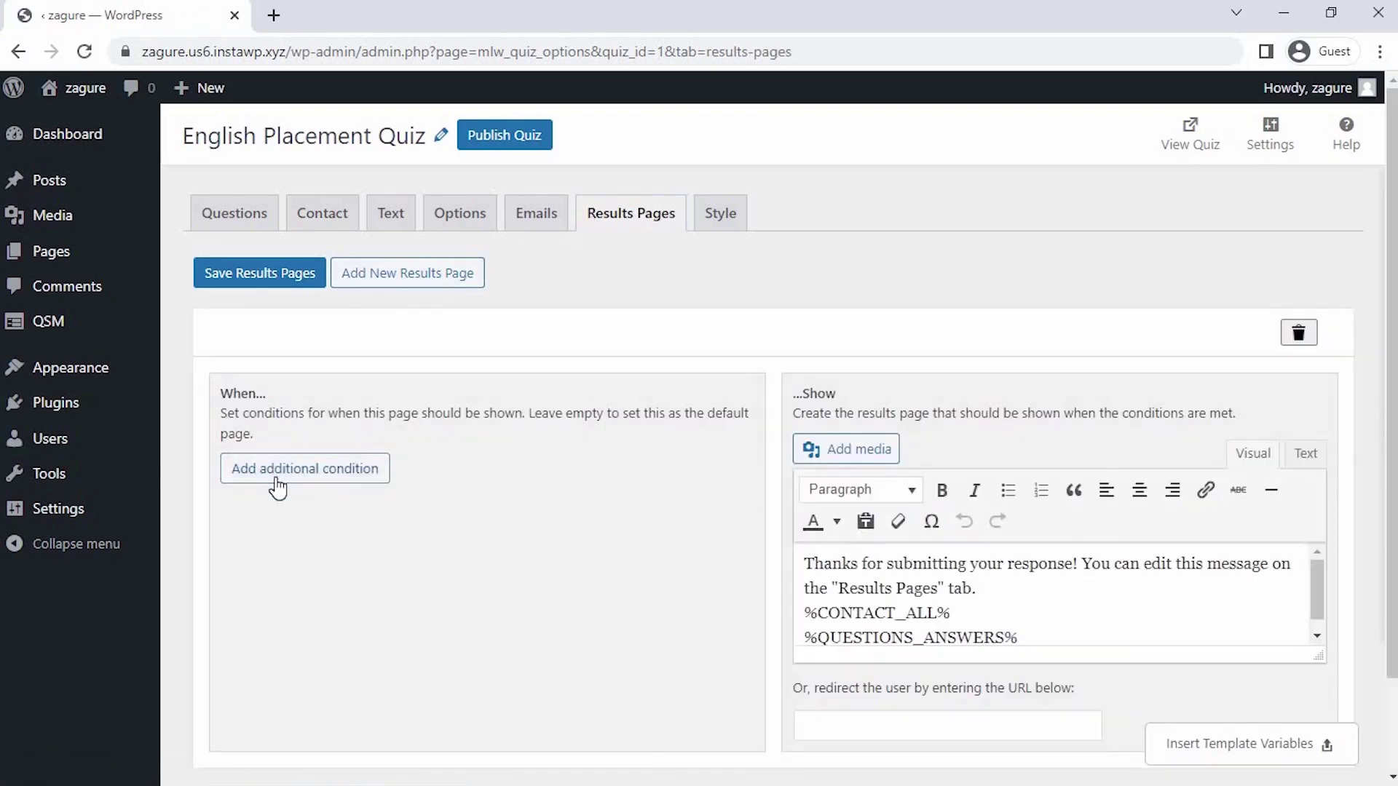
{"action": "left_click", "coordinate": [275, 486]}
{"action": "left_click", "coordinate": [317, 469]}
{"action": "left_click", "coordinate": [317, 498]}
{"action": "left_click", "coordinate": [452, 470]}
{"action": "left_click", "coordinate": [466, 495]}
{"action": "left_click", "coordinate": [573, 470]}
{"action": "left_click", "coordinate": [561, 537]}
{"action": "left_click", "coordinate": [658, 468]}
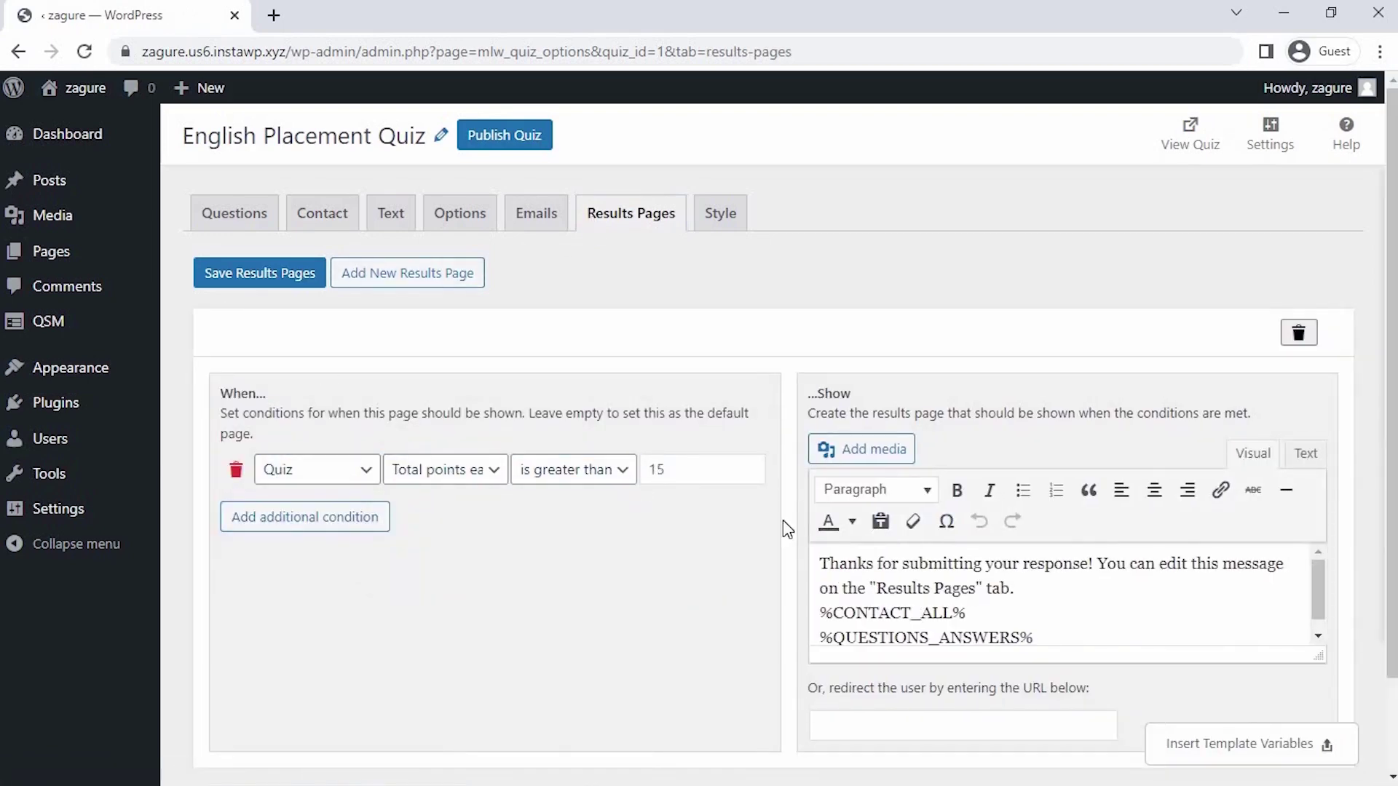
Edit the results message to 'Thanks %USER_NAME%', removing the default sentence and %CONTACT_ALL% line.
{"action": "left_click_drag", "start_coordinate": [1096, 565], "coordinate": [1016, 586]}
{"action": "key", "text": "BackSpace"}
{"action": "left_click", "coordinate": [1180, 742]}
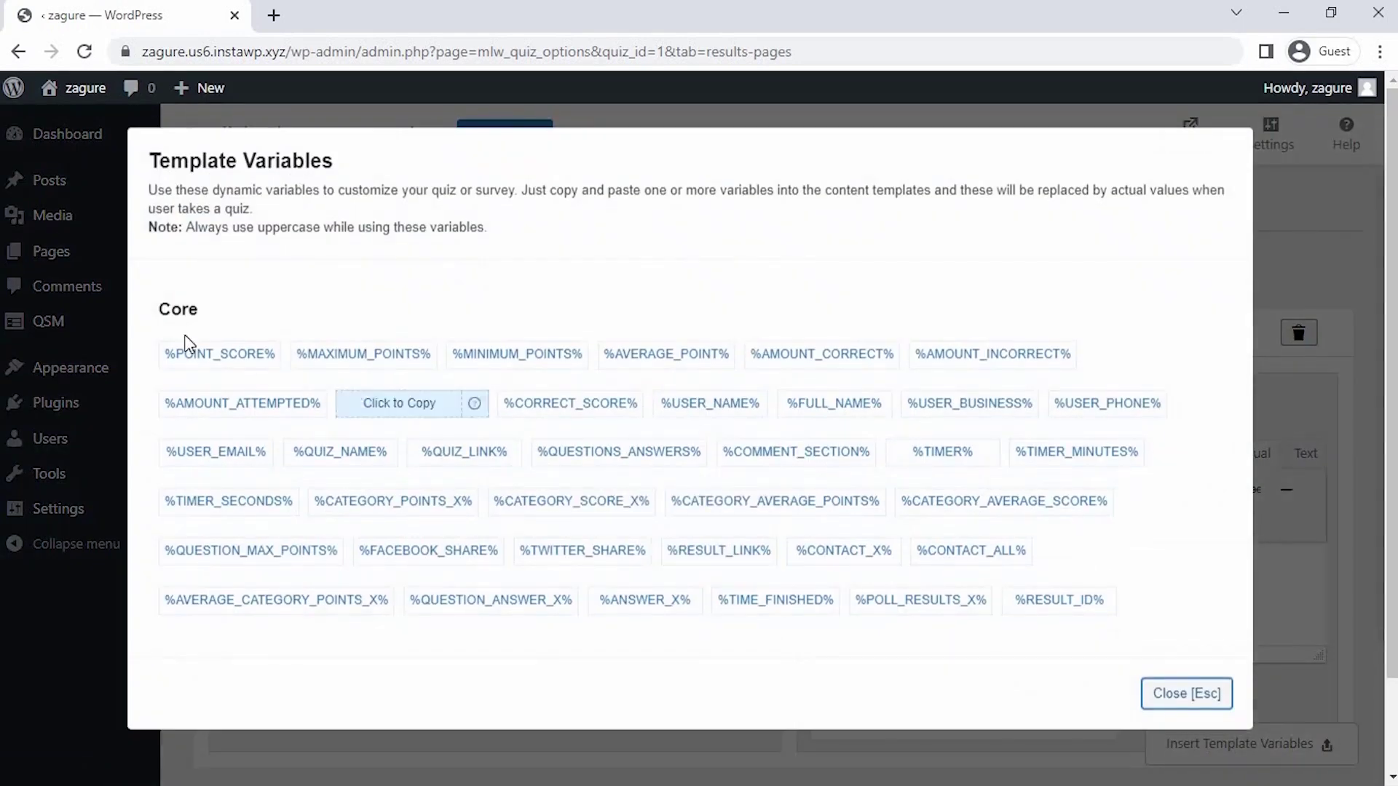
{"action": "left_click", "coordinate": [710, 403]}
{"action": "key", "text": "Escape"}
{"action": "left_click", "coordinate": [880, 564]}
{"action": "type", "text": "%USER_NAME%"}
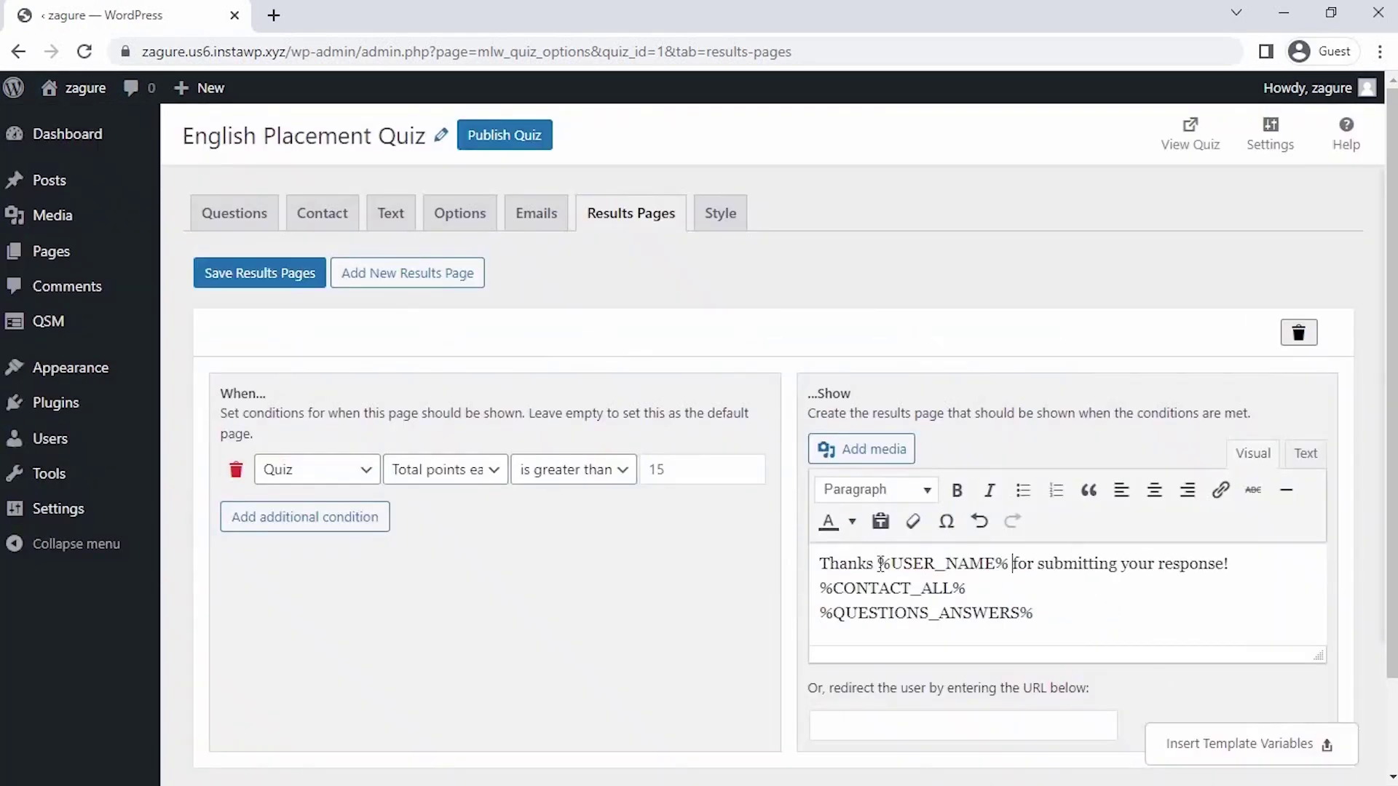
{"action": "left_click_drag", "start_coordinate": [820, 588], "coordinate": [983, 593]}
{"action": "key", "text": "BackSpace"}
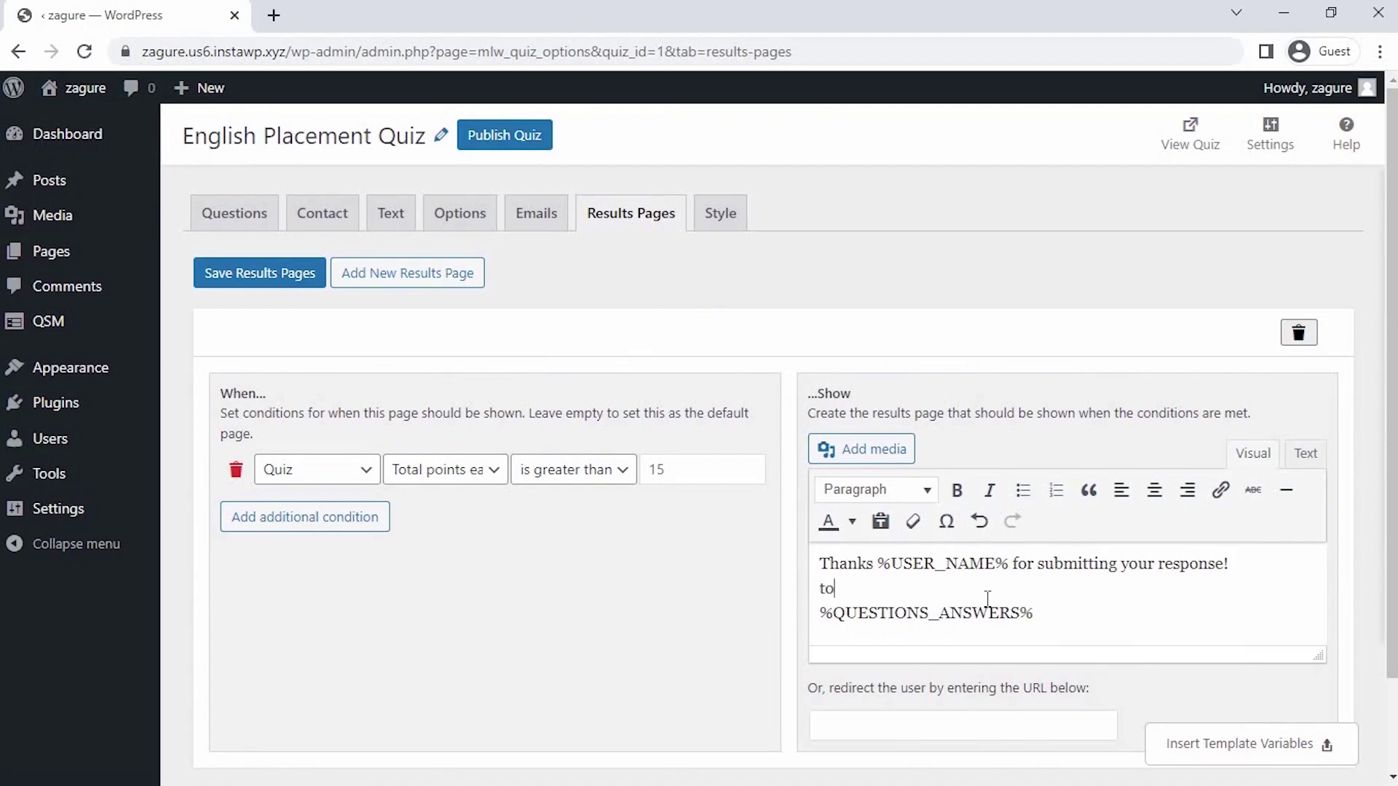
{"action": "key", "text": "BackSpace"}
{"action": "key", "text": "BackSpace"}
{"action": "key", "text": "BackSpace"}
{"action": "key", "text": "BackSpace"}
{"action": "key", "text": "BackSpace"}
Write 'Total Score:' in the results message and insert the %POINT_SCORE% variable after it.
{"action": "type", "text": "Score:"}
{"action": "left_click", "coordinate": [830, 590]}
{"action": "key", "text": "BackSpace"}
{"action": "type", "text": "T"}
{"action": "left_click", "coordinate": [922, 591]}
{"action": "left_click", "coordinate": [1238, 743]}
{"action": "left_click", "coordinate": [218, 349]}
{"action": "key", "text": "Escape"}
{"action": "type", "text": "%POINT_SCORE%"}
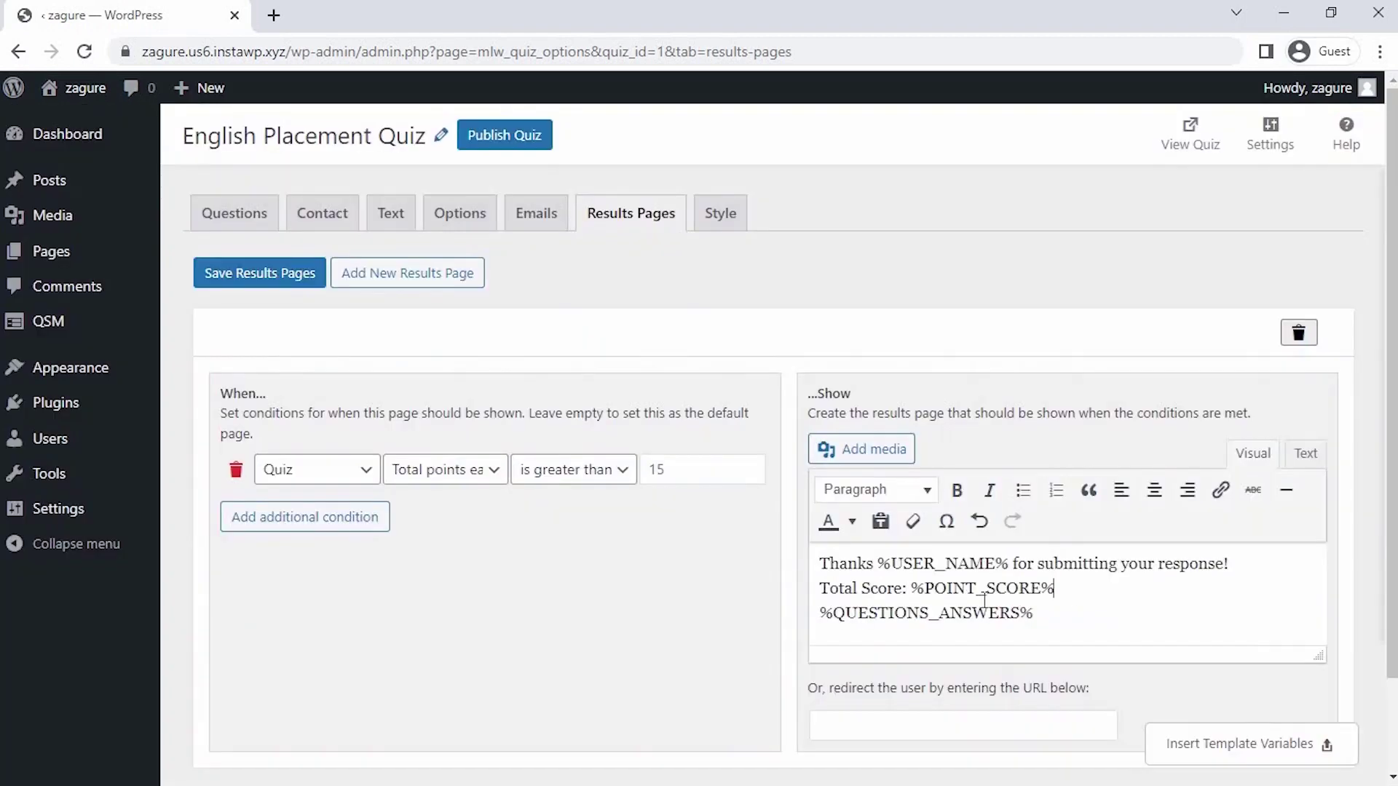
Add the line 'Based on this scores your English ievel is A2' and bold %POINT_SCORE%.
{"action": "key", "text": "Return"}
{"action": "key", "text": "Down"}
{"action": "key", "text": "shift+End"}
{"action": "key", "text": "BackSpace"}
{"action": "type", "text": "Based on this "}
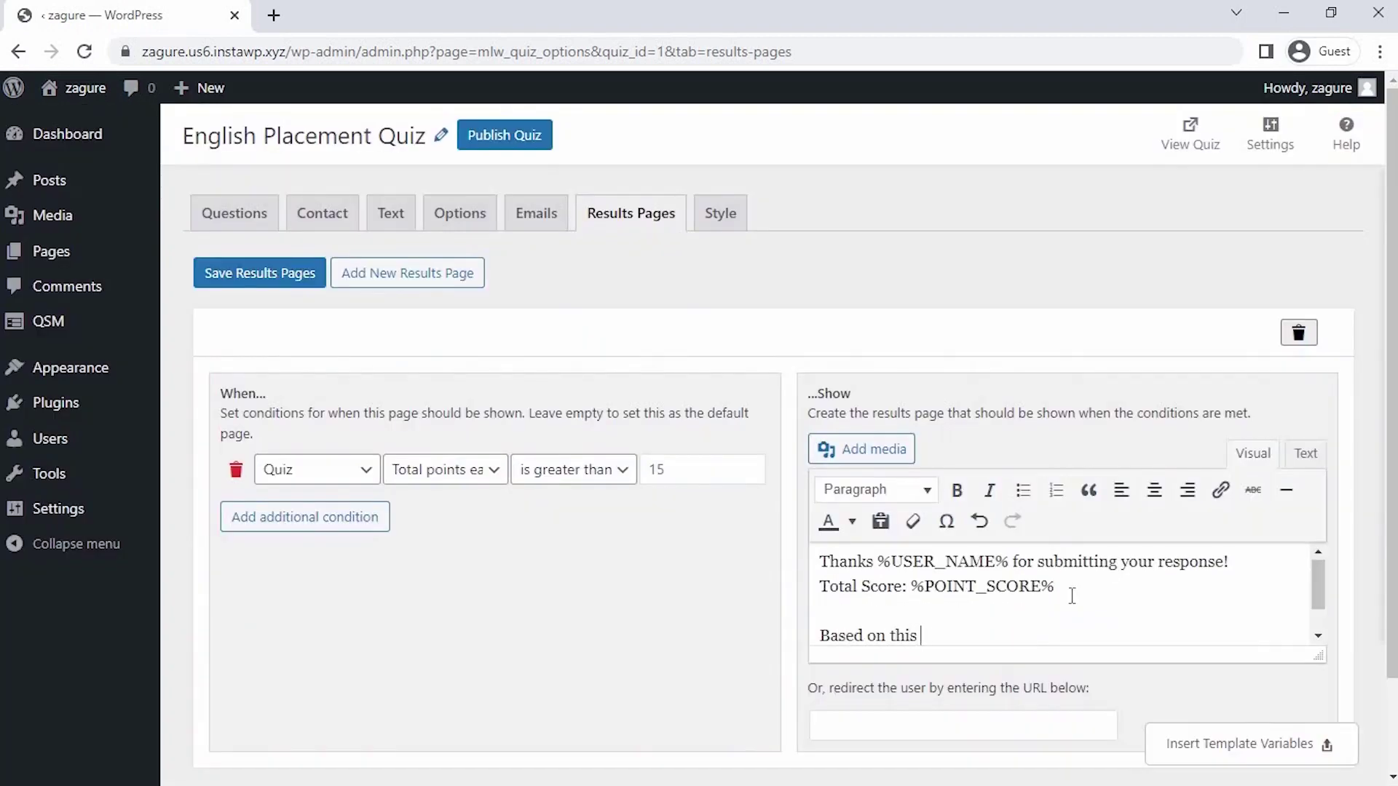
{"action": "type", "text": "scores your English i"}
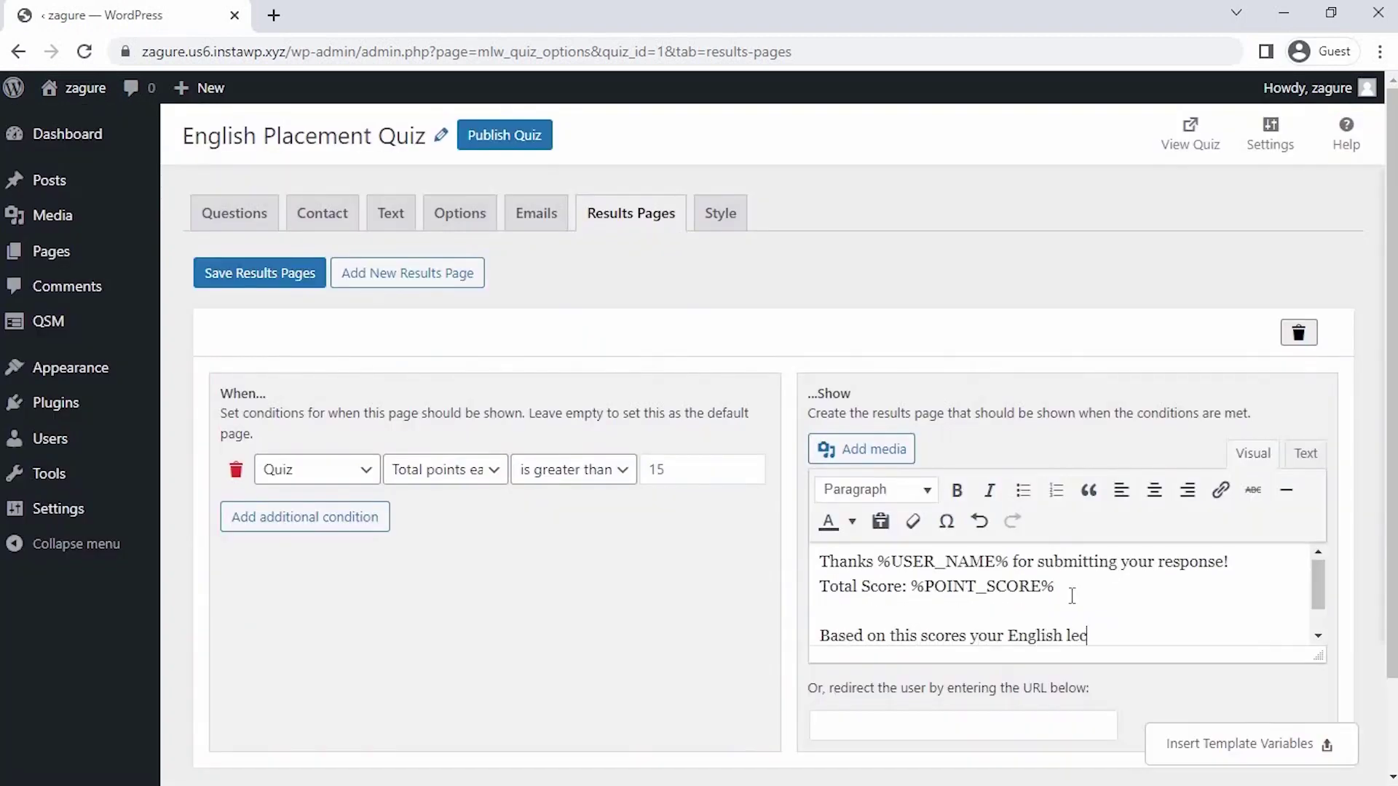
{"action": "type", "text": "evel is A2"}
{"action": "left_click_drag", "start_coordinate": [911, 586], "coordinate": [1064, 581]}
{"action": "left_click", "coordinate": [956, 490]}
Add 'Super!!! Just Keep Learning. YOu are doing Great.' and bold 'English level is A2'.
{"action": "left_click", "coordinate": [1155, 634]}
{"action": "key", "text": "Return"}
{"action": "type", "text": "Super!!! Just Keep Learning. YOu are doing Gre"}
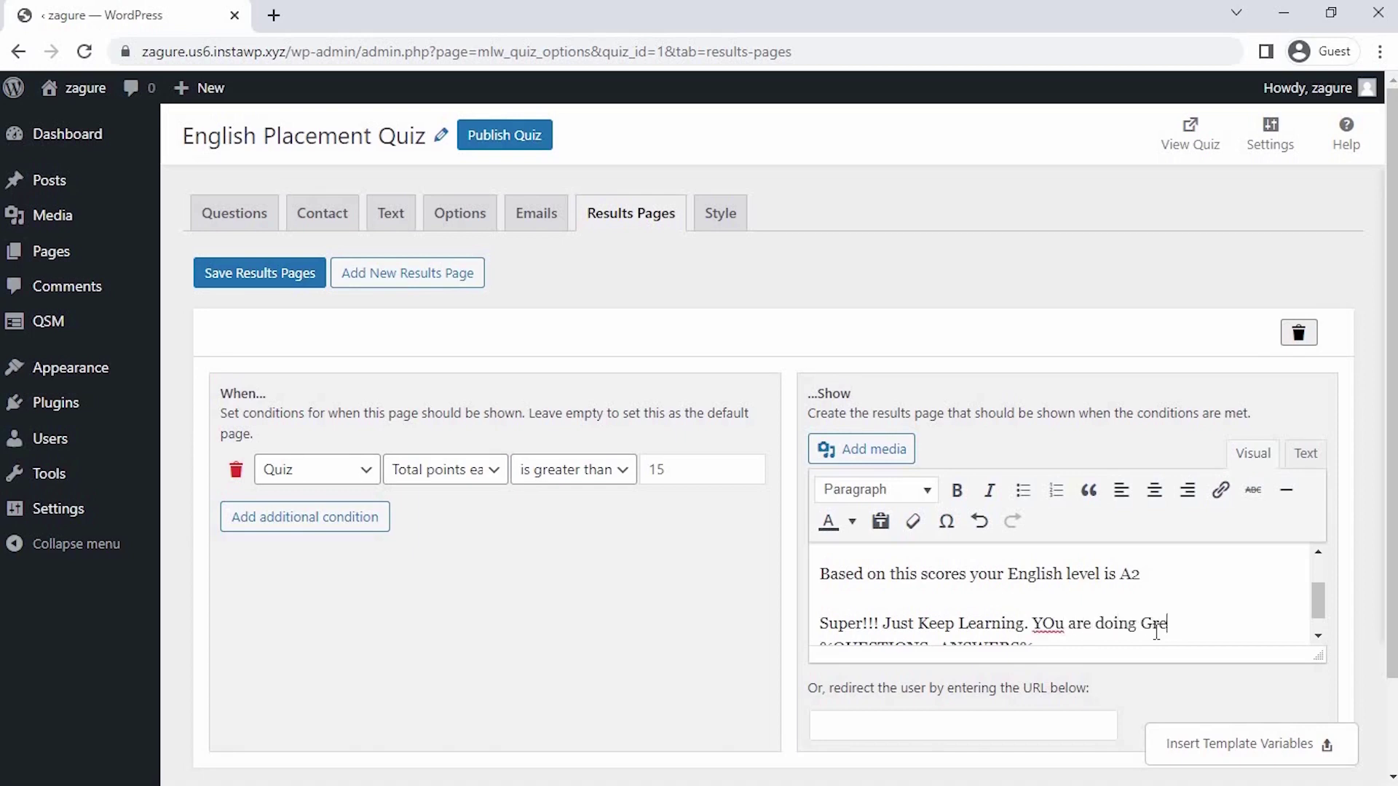
{"action": "type", "text": "at."}
{"action": "left_click_drag", "start_coordinate": [1145, 575], "coordinate": [1010, 575]}
{"action": "left_click", "coordinate": [957, 490]}
{"action": "left_click", "coordinate": [962, 566]}
Save the results pages.
{"action": "scroll", "coordinate": [963, 566], "scroll_direction": "down", "scroll_amount": 1}
{"action": "left_click", "coordinate": [1185, 605]}
{"action": "scroll", "coordinate": [1185, 604], "scroll_direction": "up", "scroll_amount": 3}
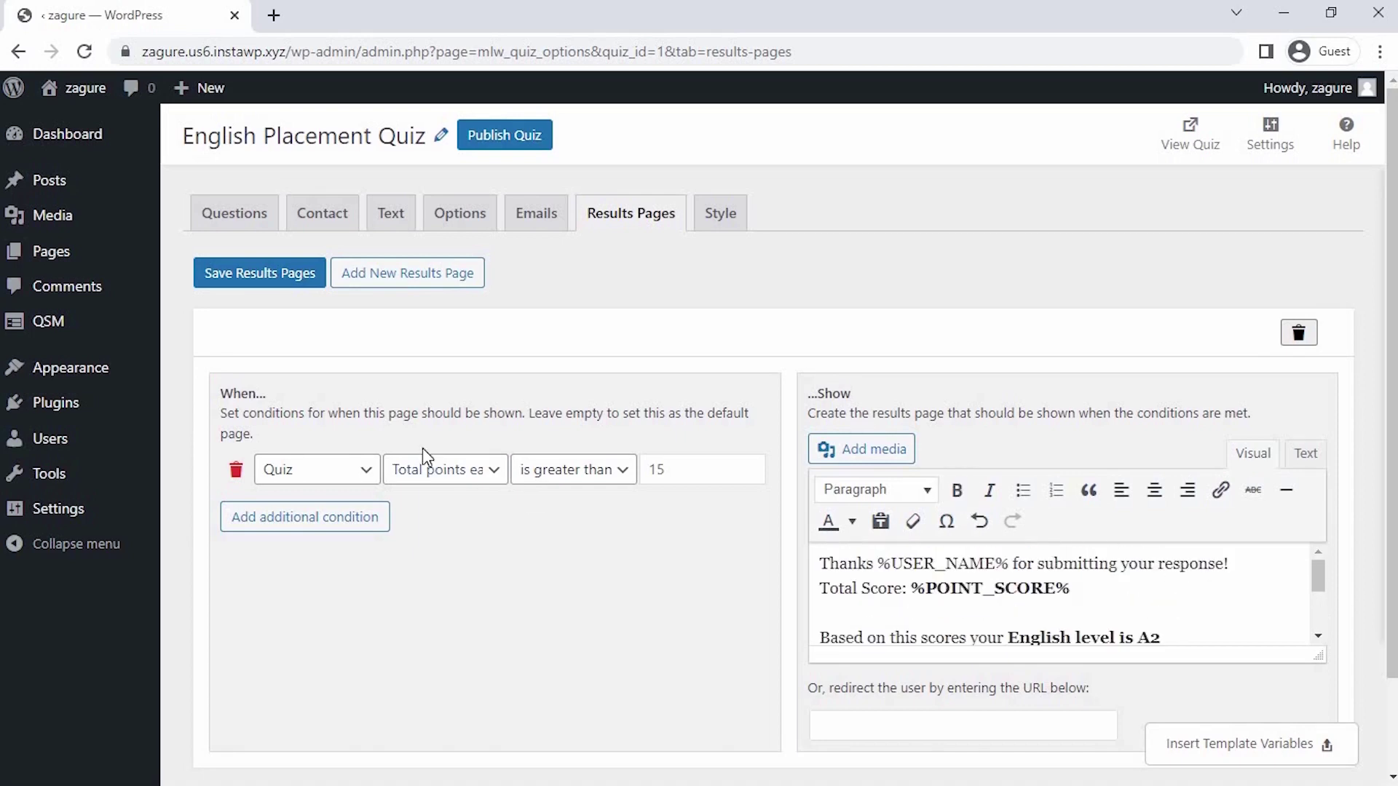
{"action": "left_click", "coordinate": [242, 274]}
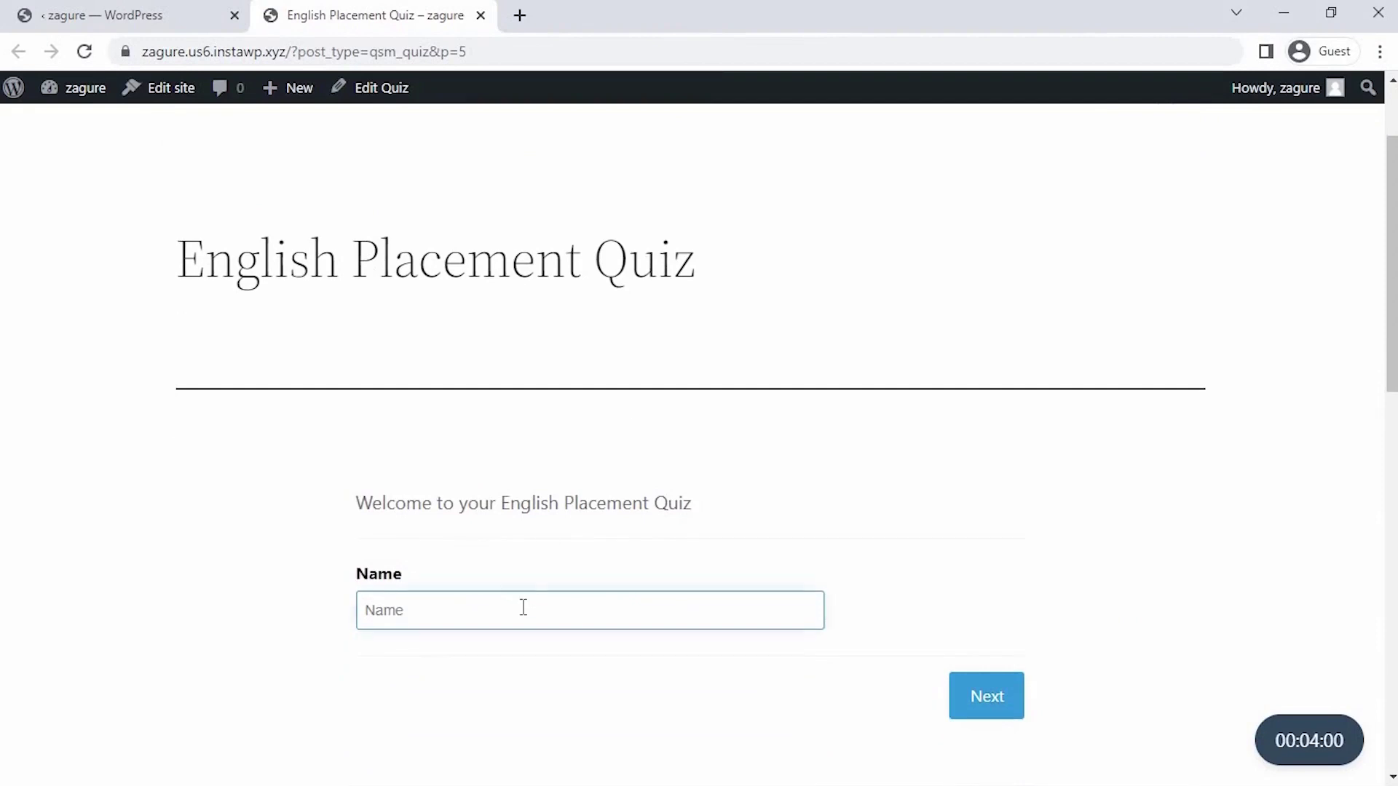
Start the quiz with a name, answer 'Is she American?', and go to the next page.
{"action": "left_click", "coordinate": [523, 608]}
{"action": "type", "text": "Alex"}
{"action": "left_click", "coordinate": [967, 688]}
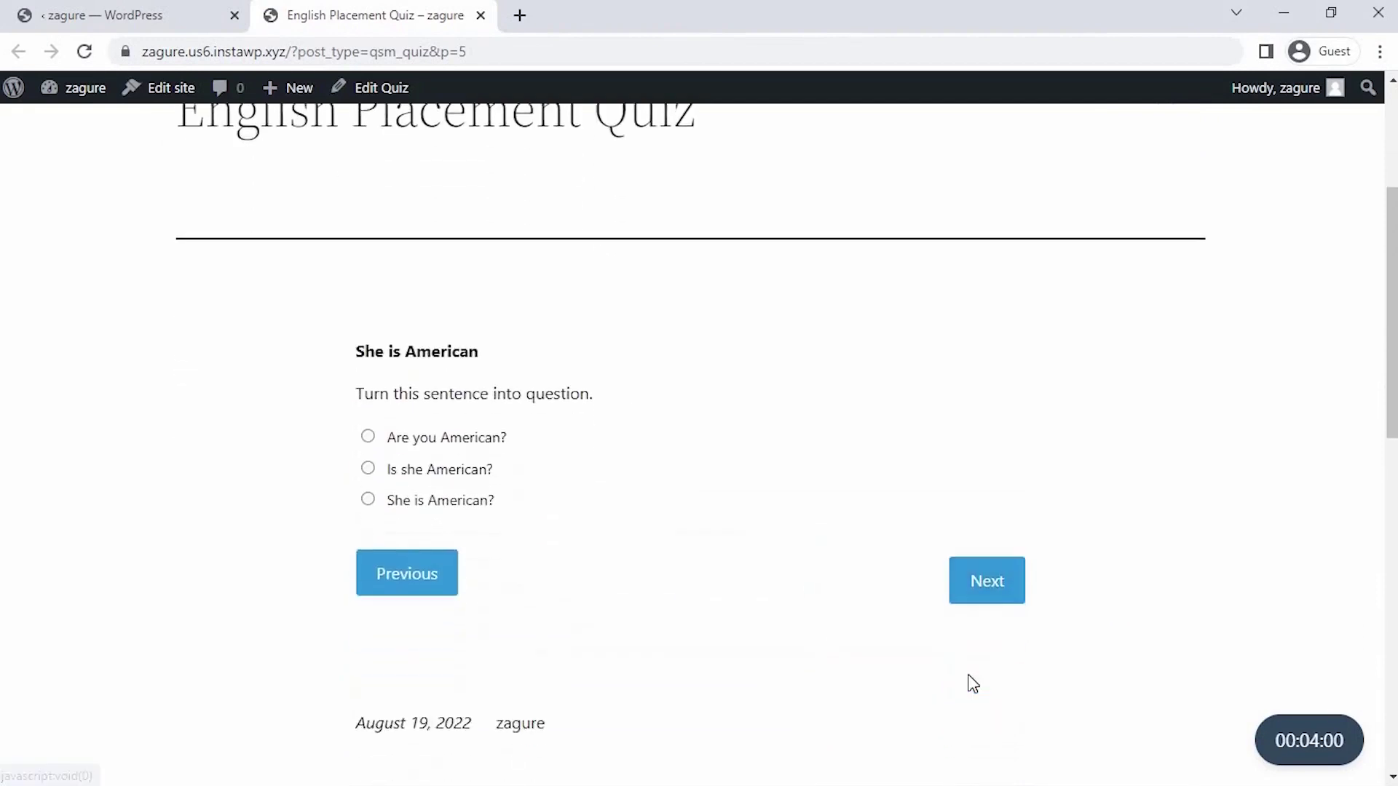
{"action": "left_click", "coordinate": [367, 372]}
Answer 'How many', 'Do' and 'was talking' on the remaining question pages.
{"action": "left_click", "coordinate": [1005, 491]}
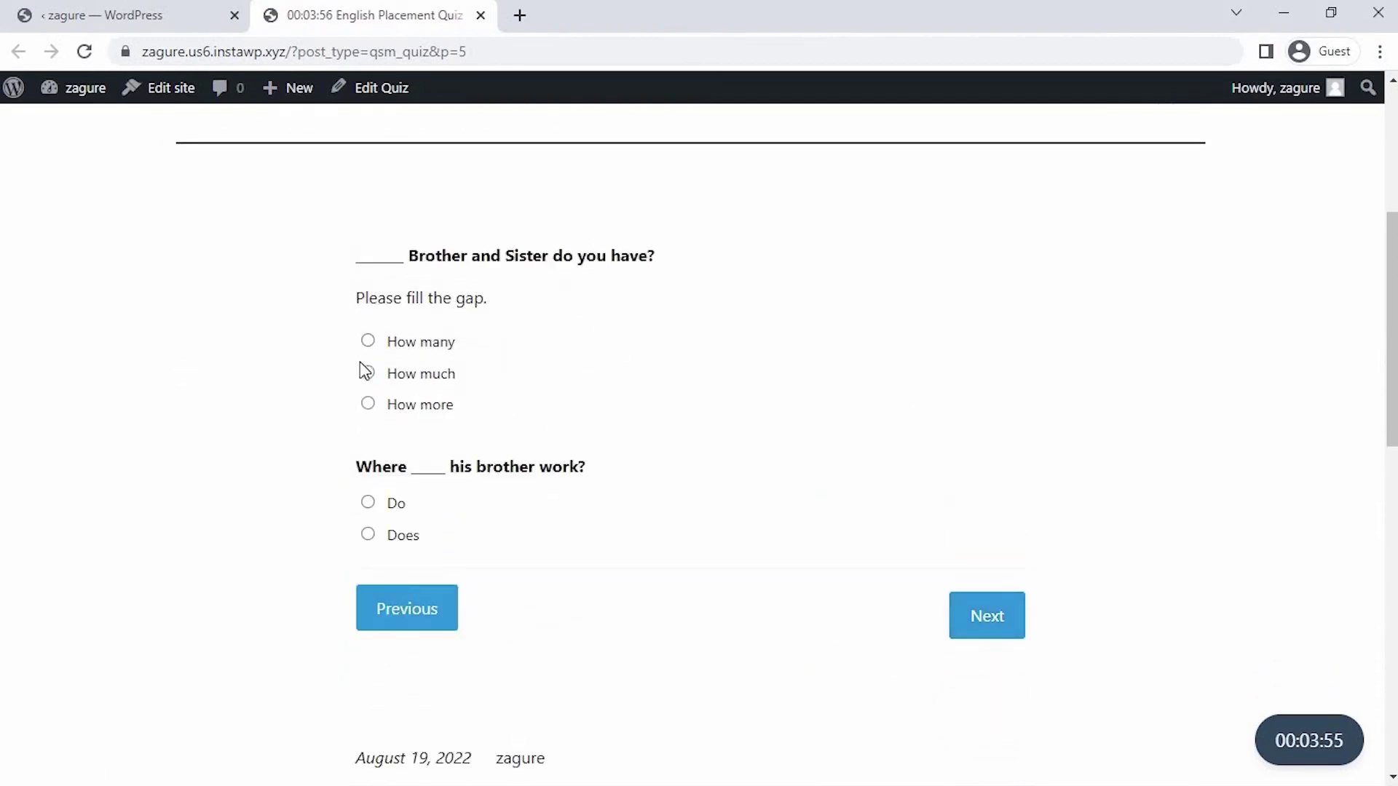
{"action": "left_click", "coordinate": [368, 341]}
{"action": "left_click", "coordinate": [368, 503]}
{"action": "left_click", "coordinate": [983, 616]}
{"action": "left_click", "coordinate": [367, 324]}
Submit the quiz and review the results showing Total Score 15 and English level A2.
{"action": "left_click", "coordinate": [976, 452]}
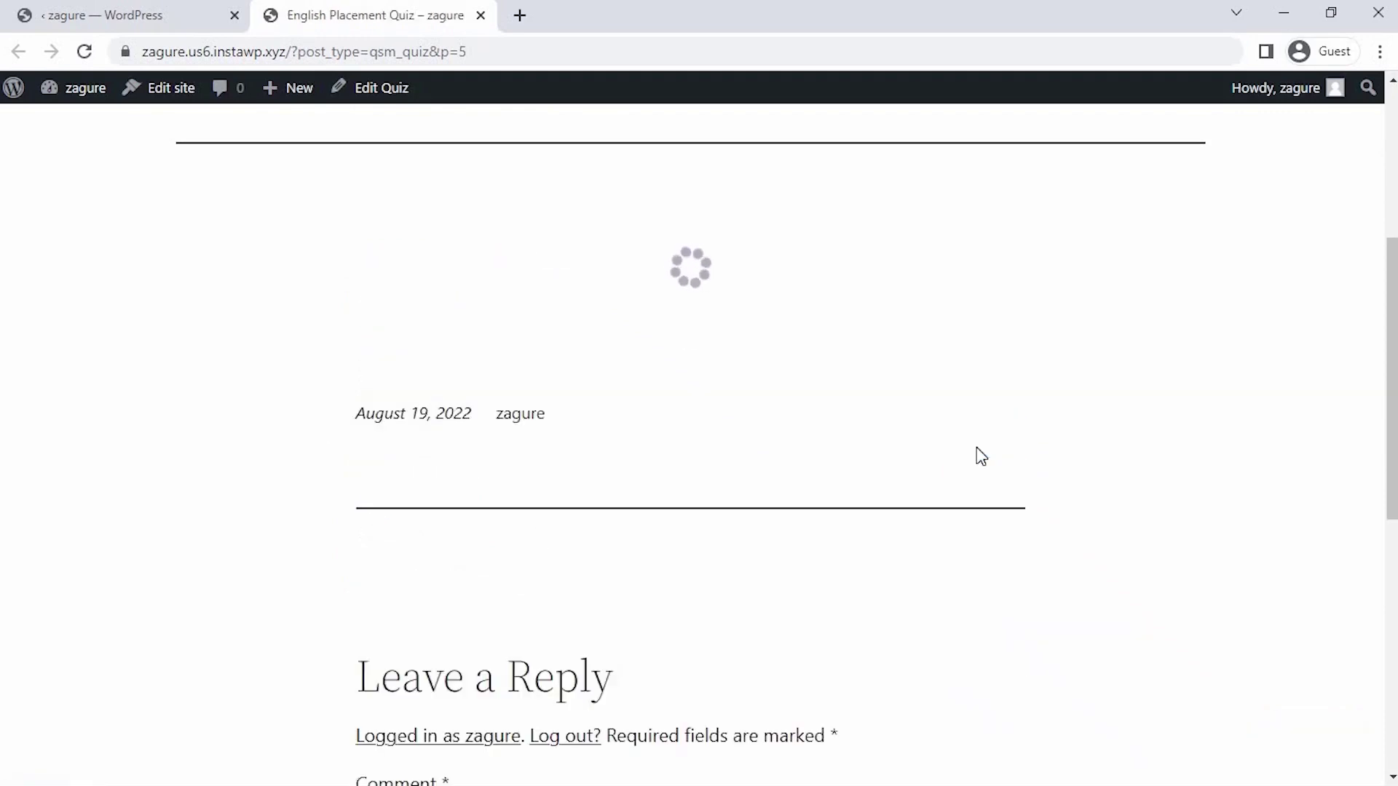
{"action": "scroll", "coordinate": [479, 377], "scroll_direction": "down", "scroll_amount": 12}
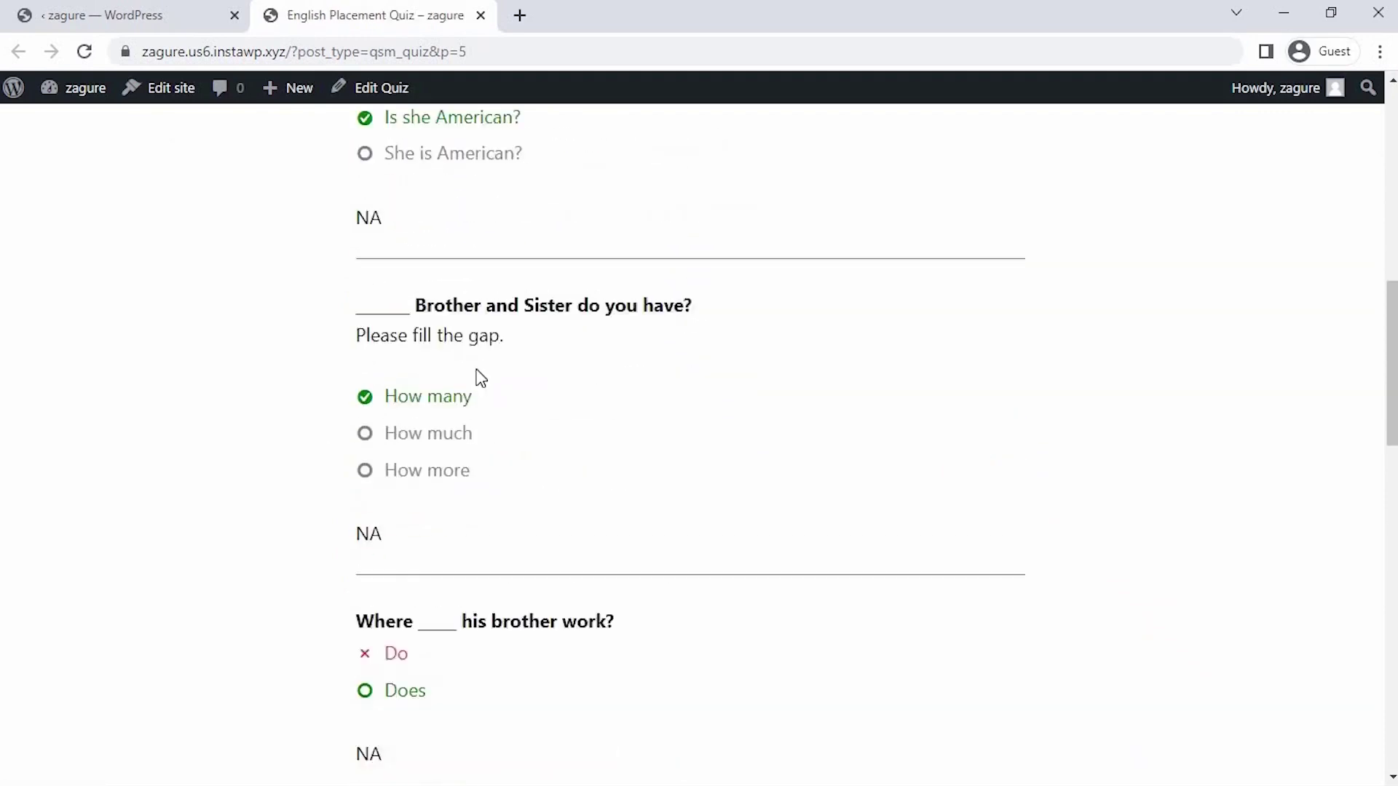
{"action": "scroll", "coordinate": [478, 376], "scroll_direction": "up", "scroll_amount": 9}
{"action": "scroll", "coordinate": [480, 377], "scroll_direction": "up", "scroll_amount": 3}
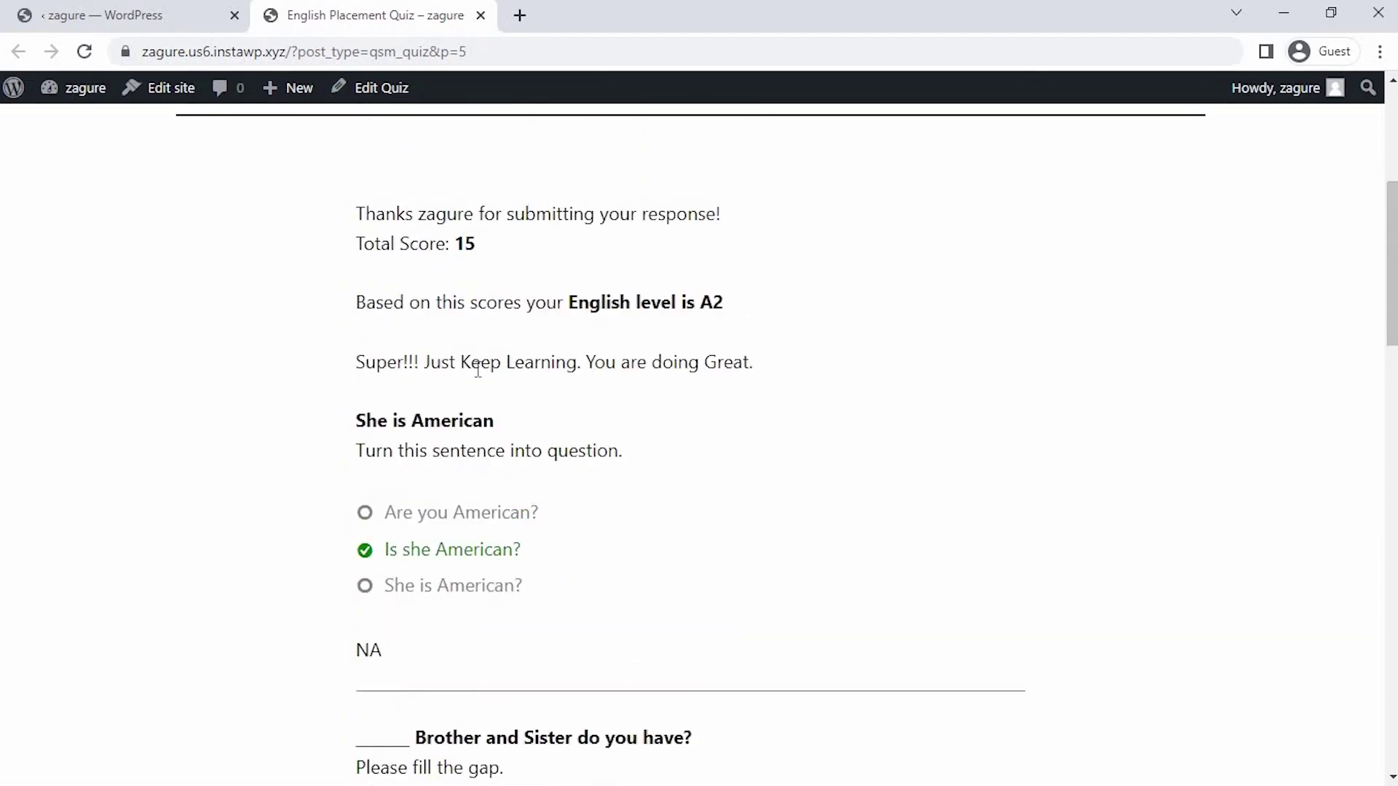
{"action": "scroll", "coordinate": [479, 375], "scroll_direction": "up", "scroll_amount": 4}
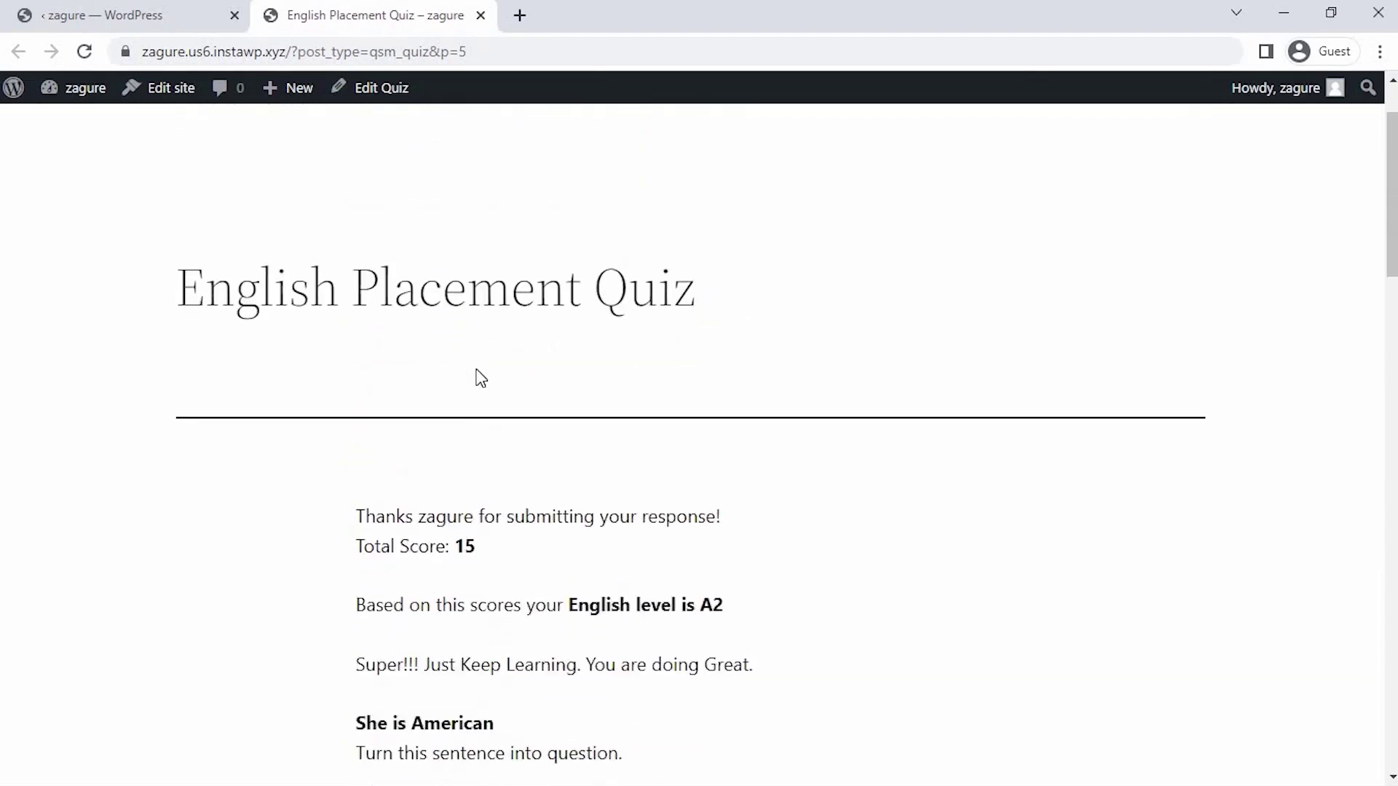